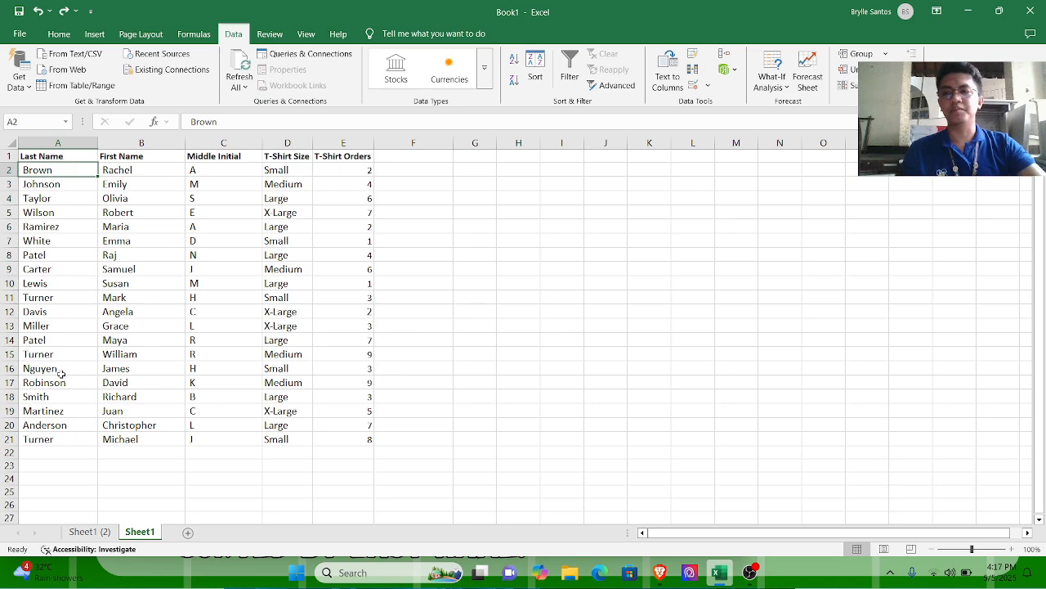
# Sort the T-shirt order table by Last Name from A to Z, expanding the selection to the neighbouring columns.
pyautogui.click(55, 442)
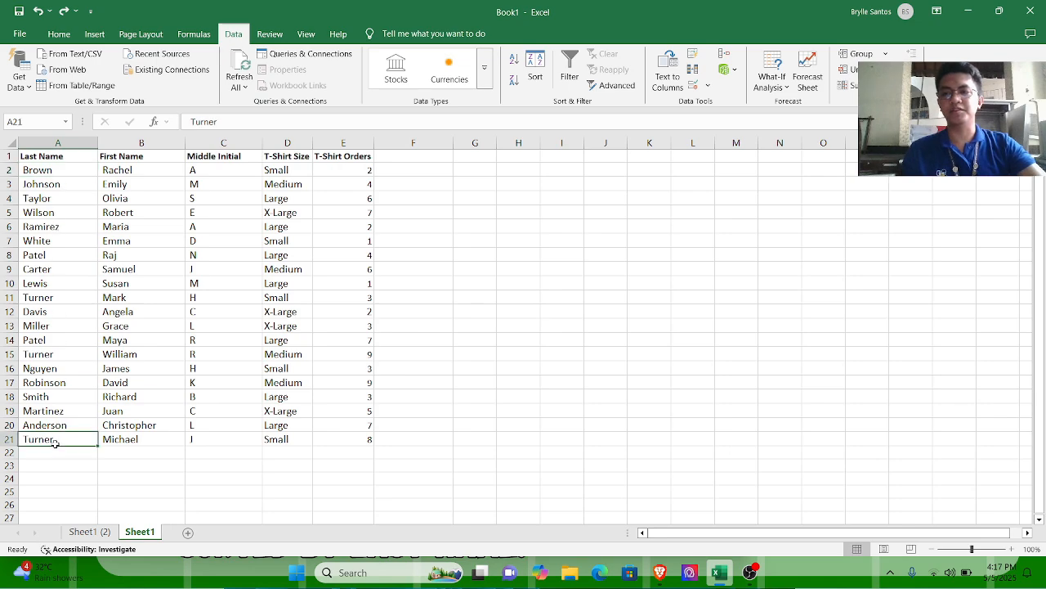
pyautogui.click(72, 173)
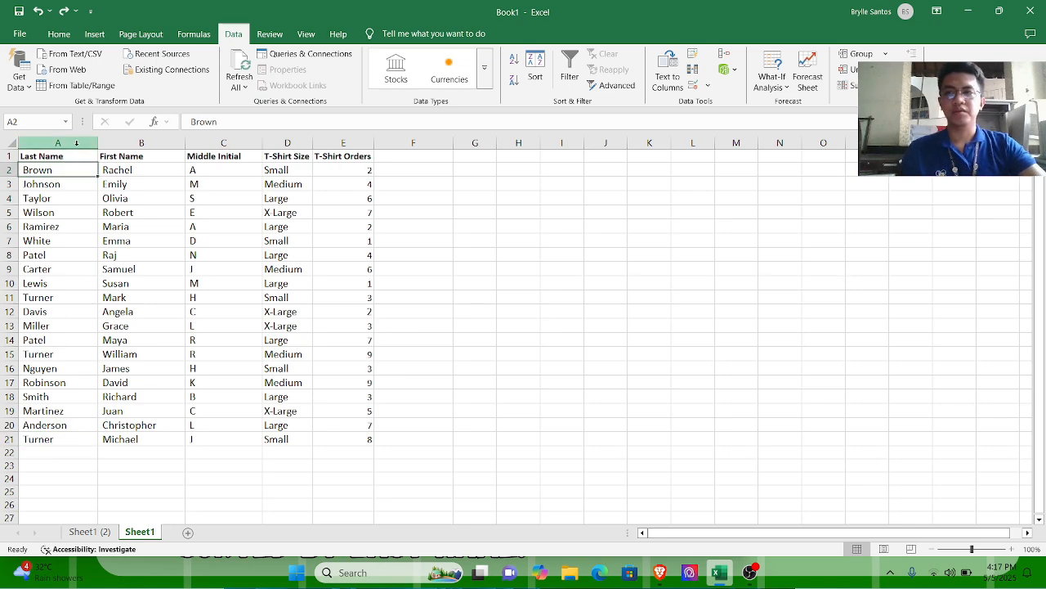
pyautogui.click(76, 143)
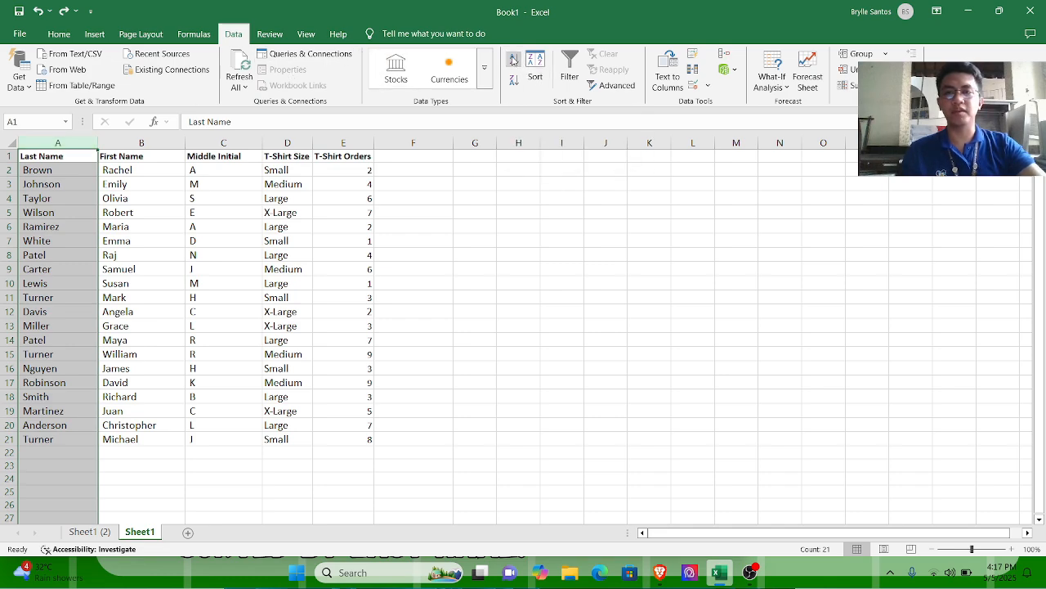
pyautogui.click(514, 60)
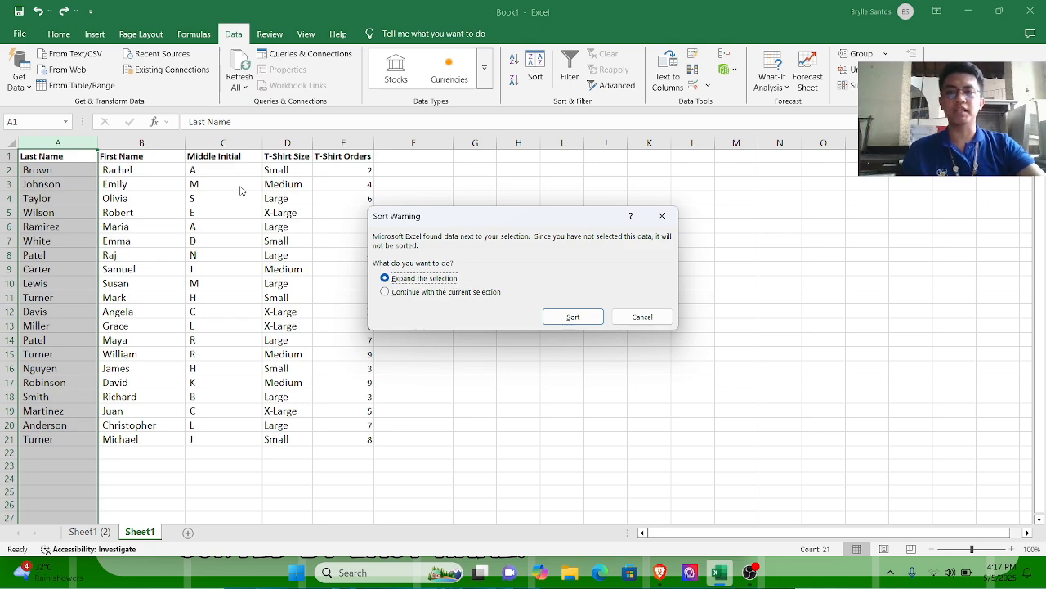
pyautogui.click(582, 318)
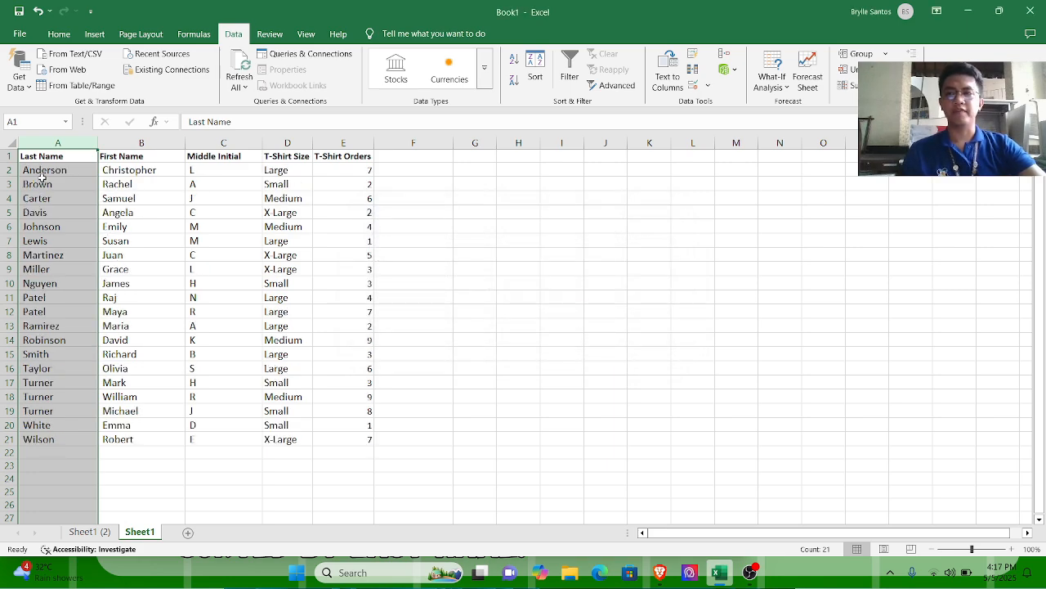
# Examine the first and last rows of the sorted table to check that each person's data stayed together.
pyautogui.click(67, 169)
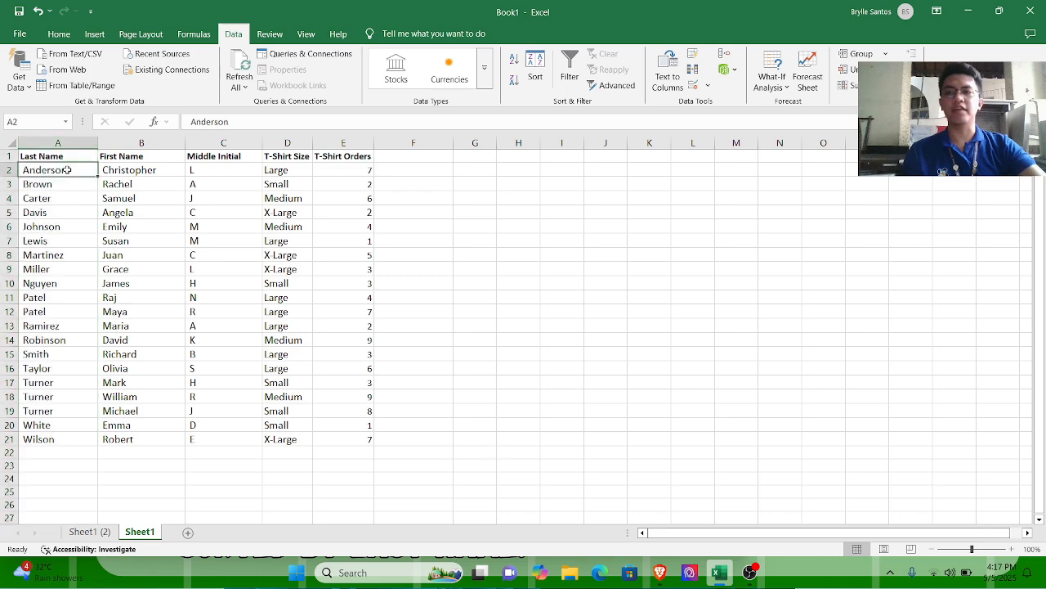
pyautogui.click(69, 186)
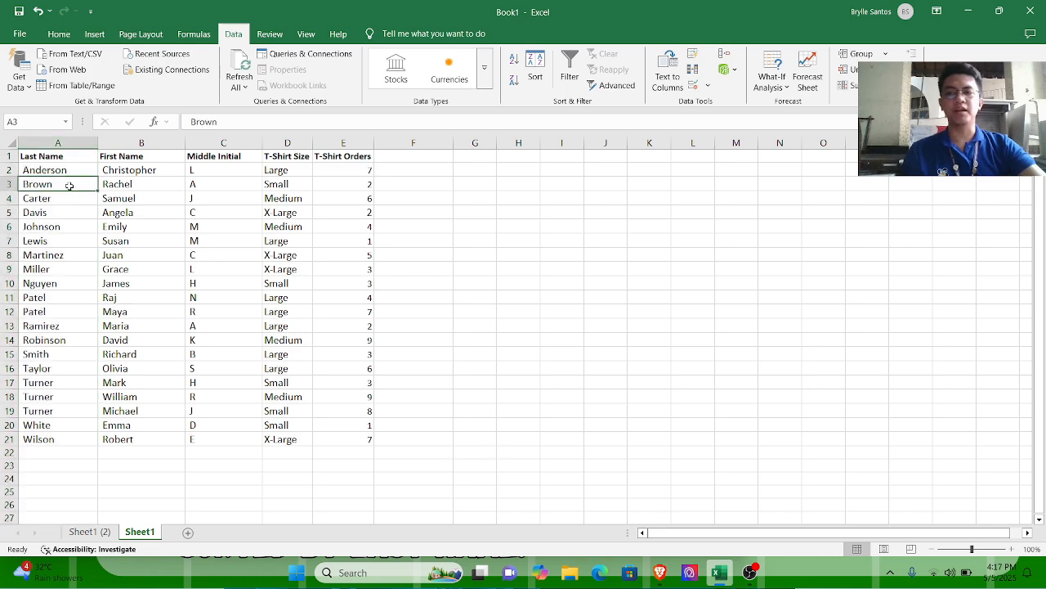
pyautogui.click(54, 439)
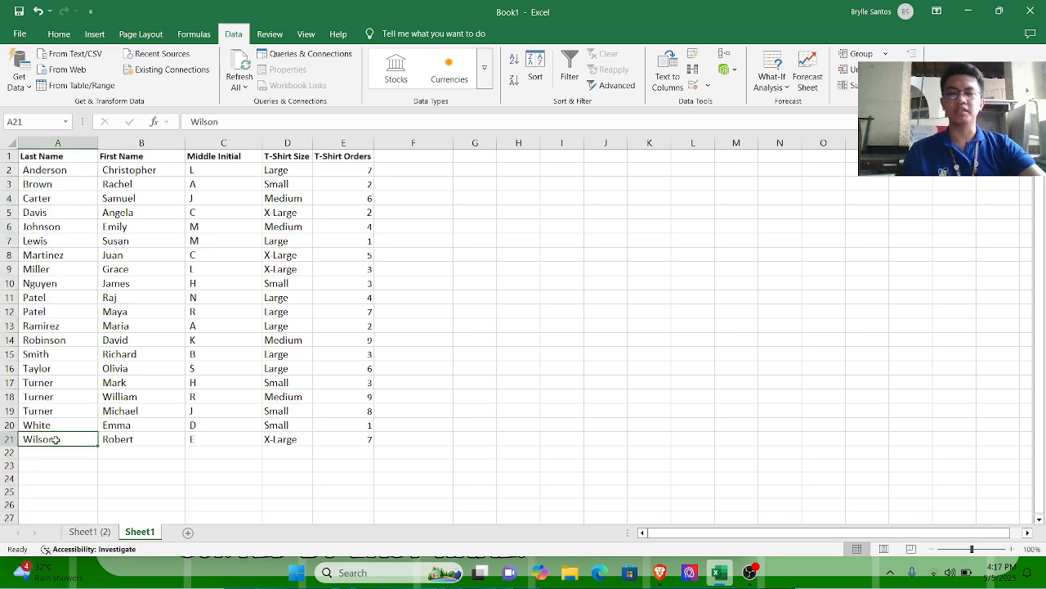
pyautogui.click(141, 439)
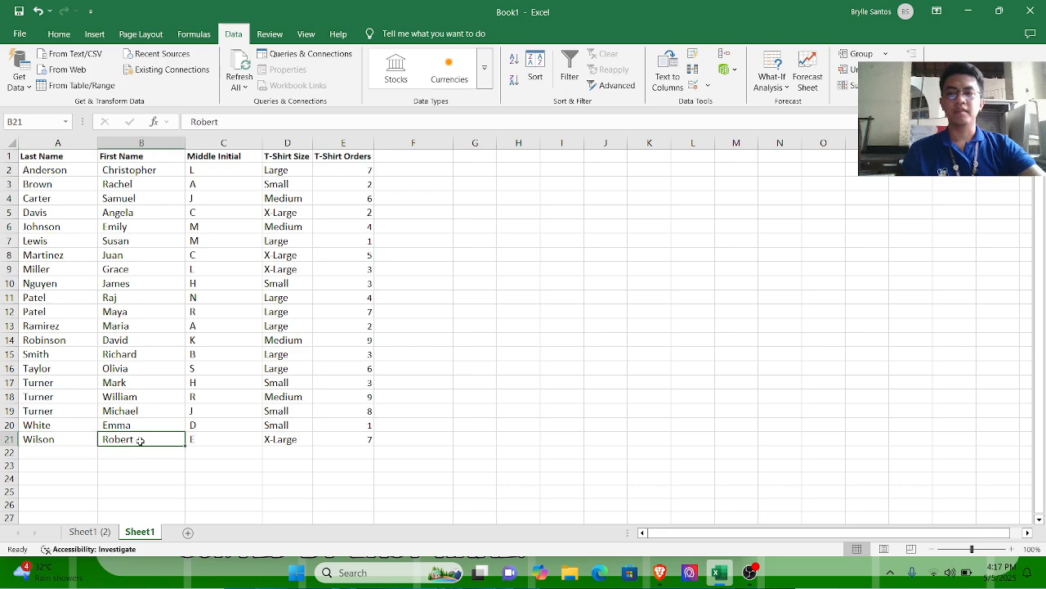
pyautogui.click(133, 171)
pyautogui.click(211, 170)
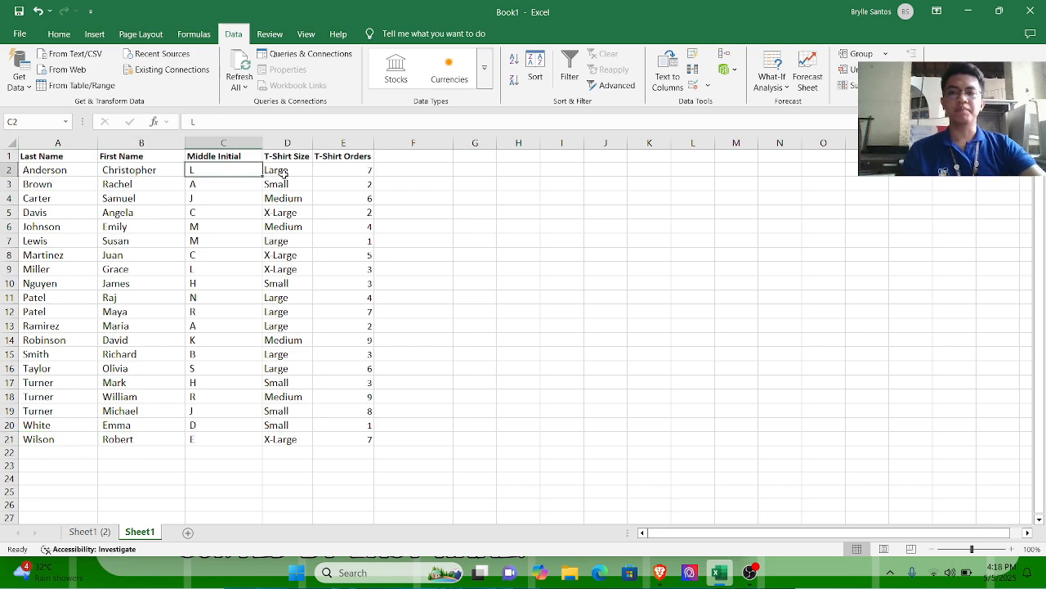
pyautogui.click(36, 169)
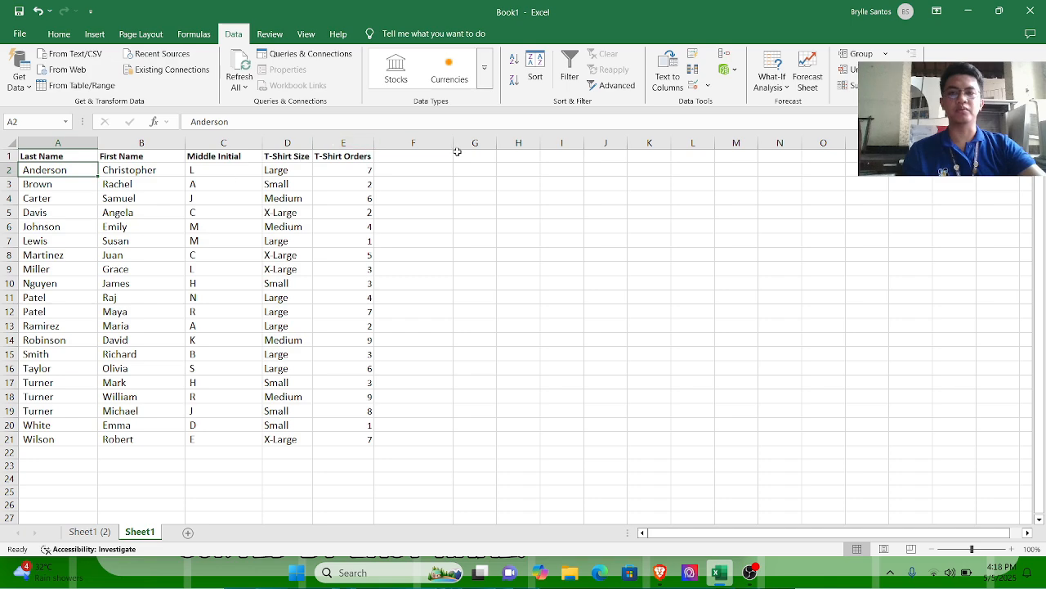
# Switch to the lesson presentation, view the Sorting Range slide, and return to the Excel workbook.
pyautogui.hotkey('alt', 'Tab')
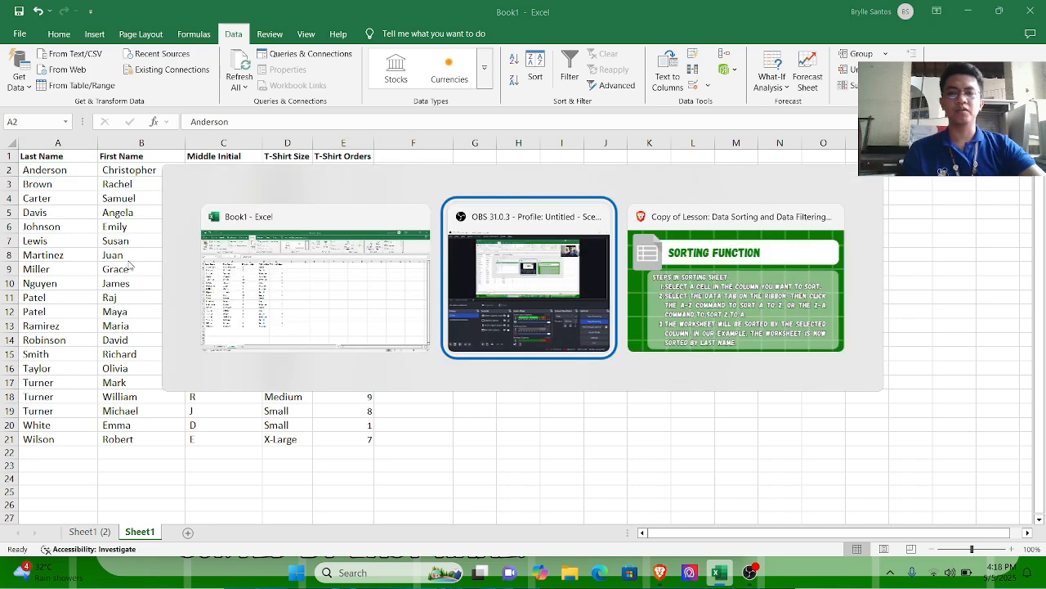
pyautogui.hotkey('alt', 'Tab')
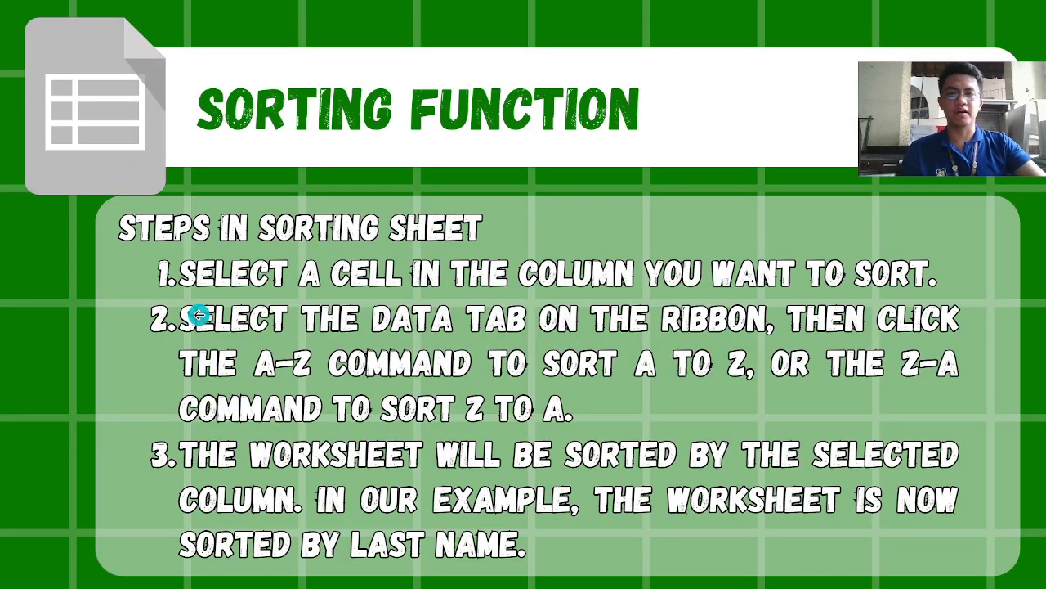
pyautogui.press('Right')
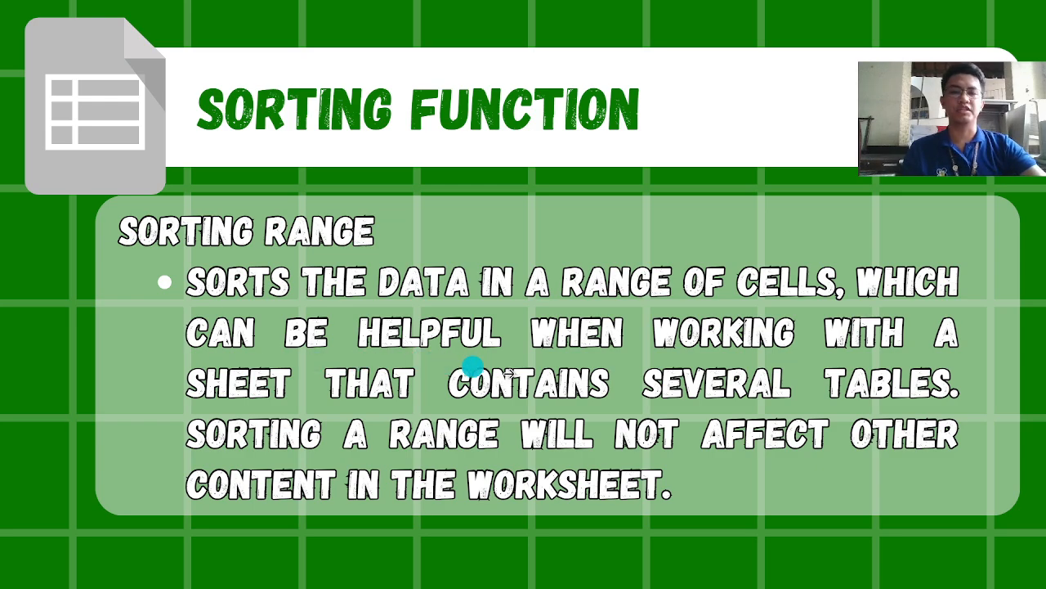
pyautogui.hotkey('alt', 'Tab')
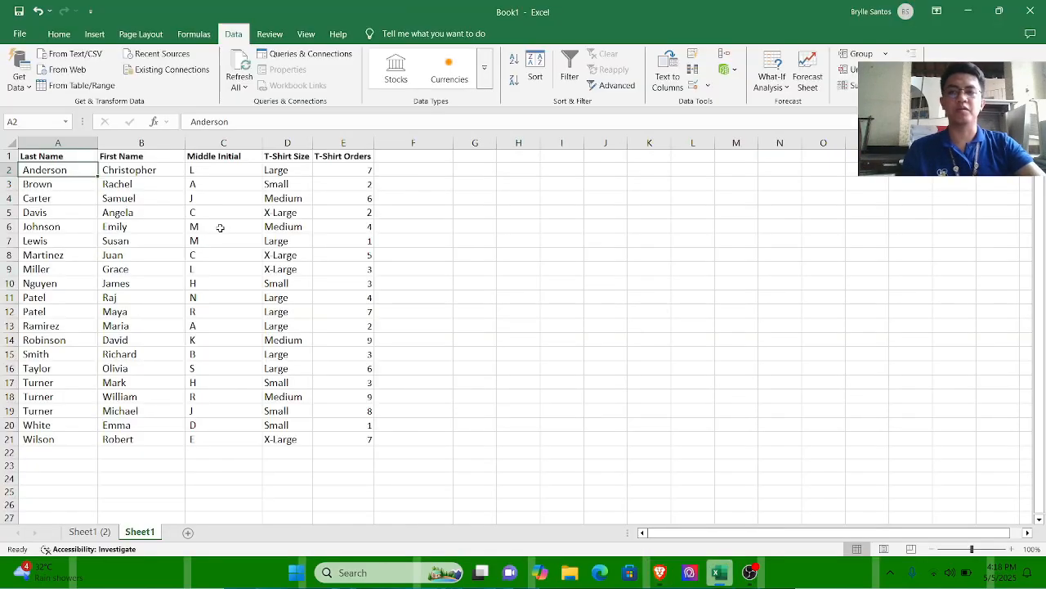
# Copy the whole table A1:E21 and paste the duplicate starting at cell I1.
pyautogui.click(68, 155)
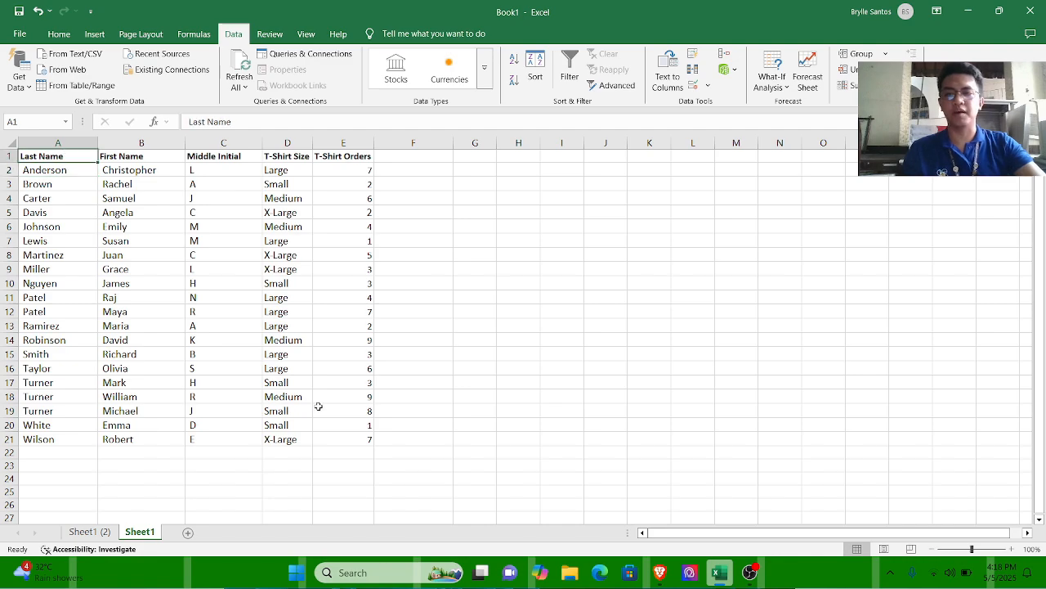
pyautogui.keyDown('shift'); pyautogui.click(345, 439); pyautogui.keyUp('shift')
pyautogui.hotkey('ctrl', 'c')
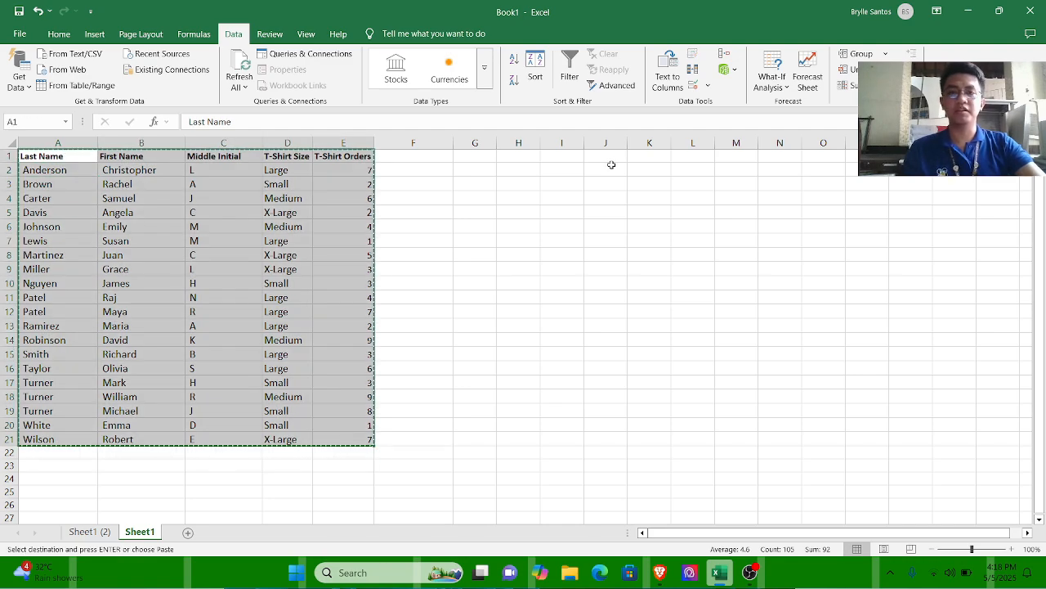
pyautogui.click(561, 156)
pyautogui.hotkey('ctrl', 'v')
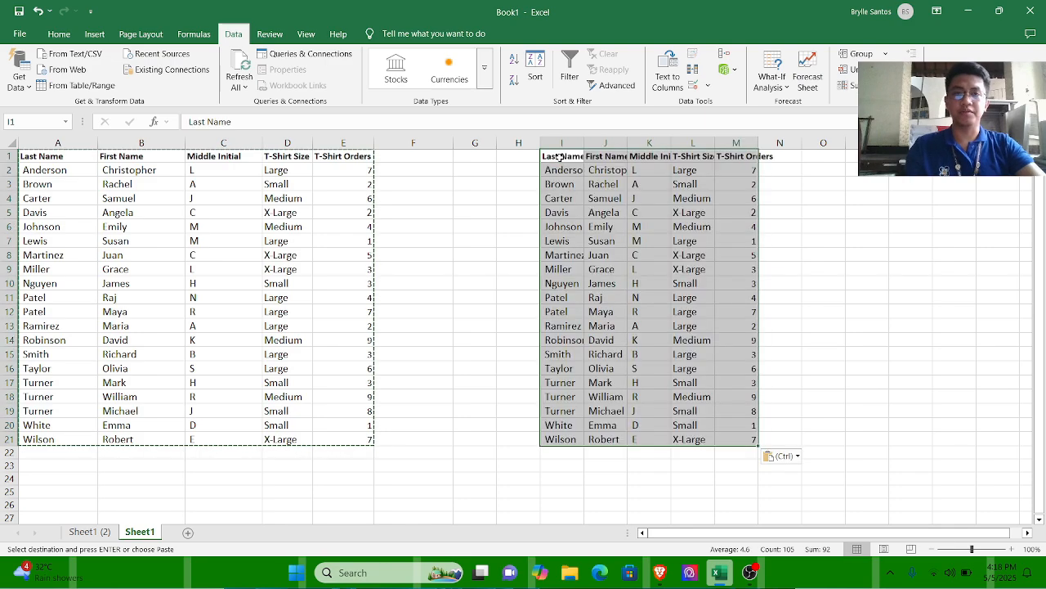
# Auto-fit the widths of columns I, J, L and M in the pasted table and deselect it.
pyautogui.doubleClick(760, 140)
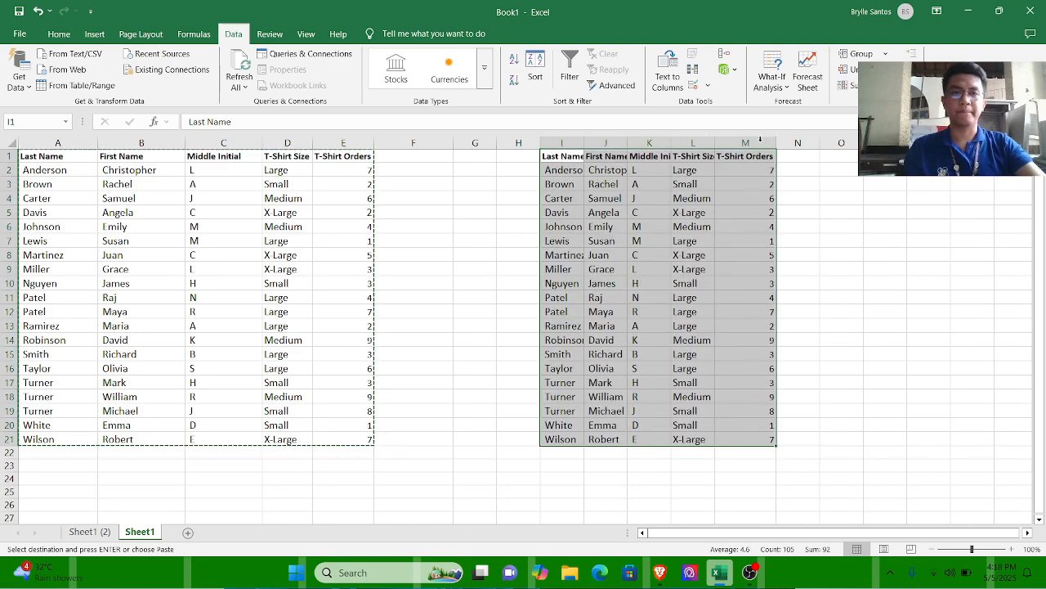
pyautogui.doubleClick(714, 140)
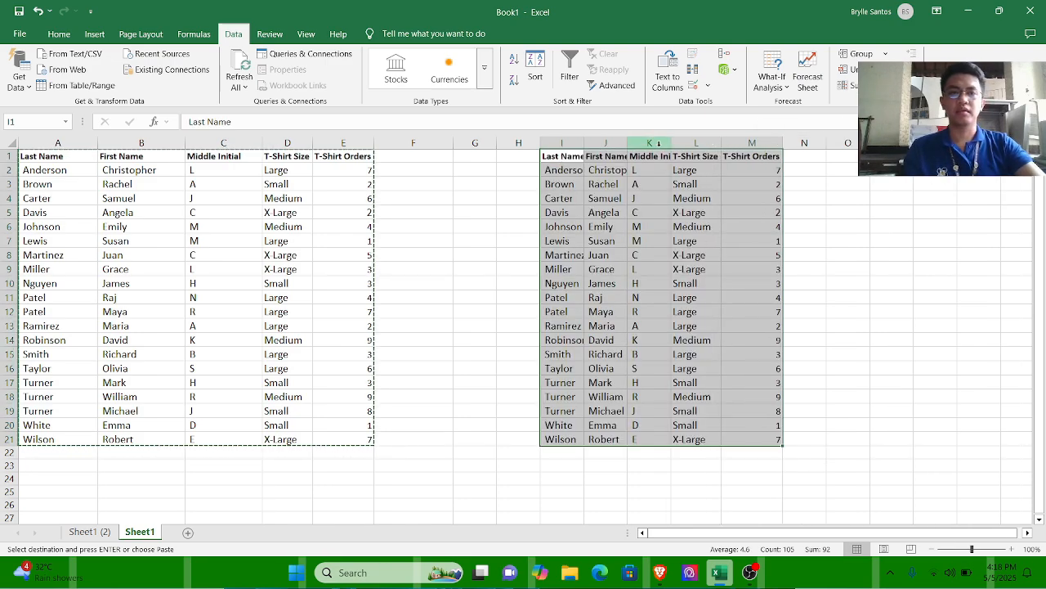
pyautogui.doubleClick(584, 140)
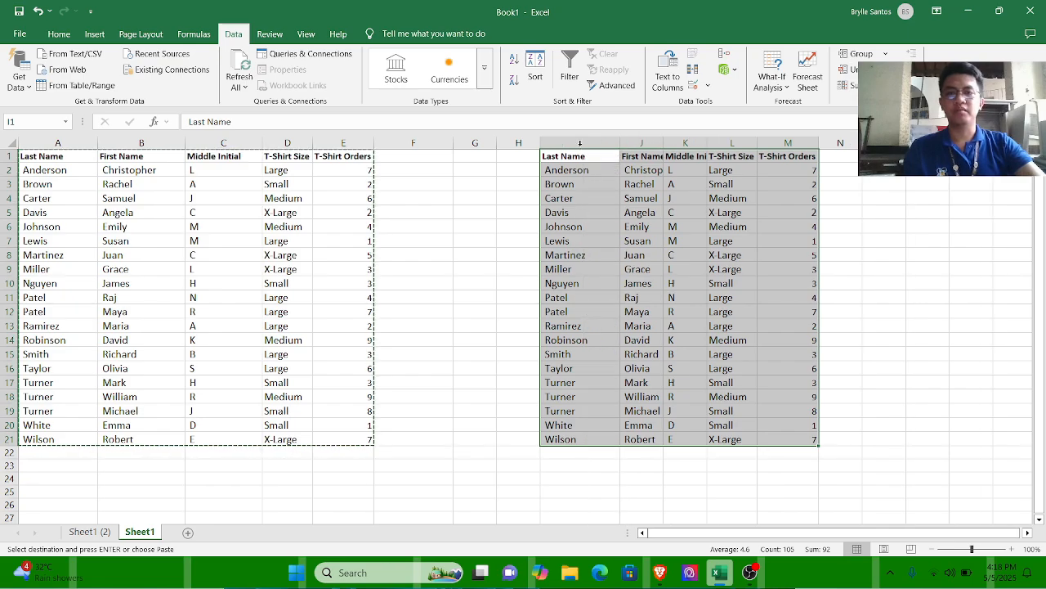
pyautogui.doubleClick(663, 143)
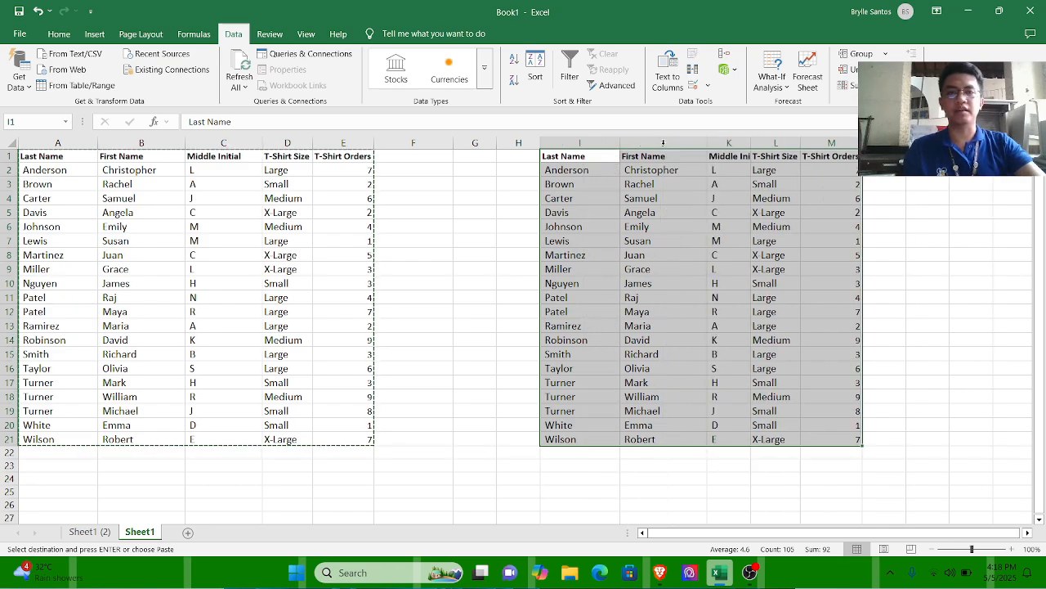
pyautogui.click(336, 243)
pyautogui.click(482, 196)
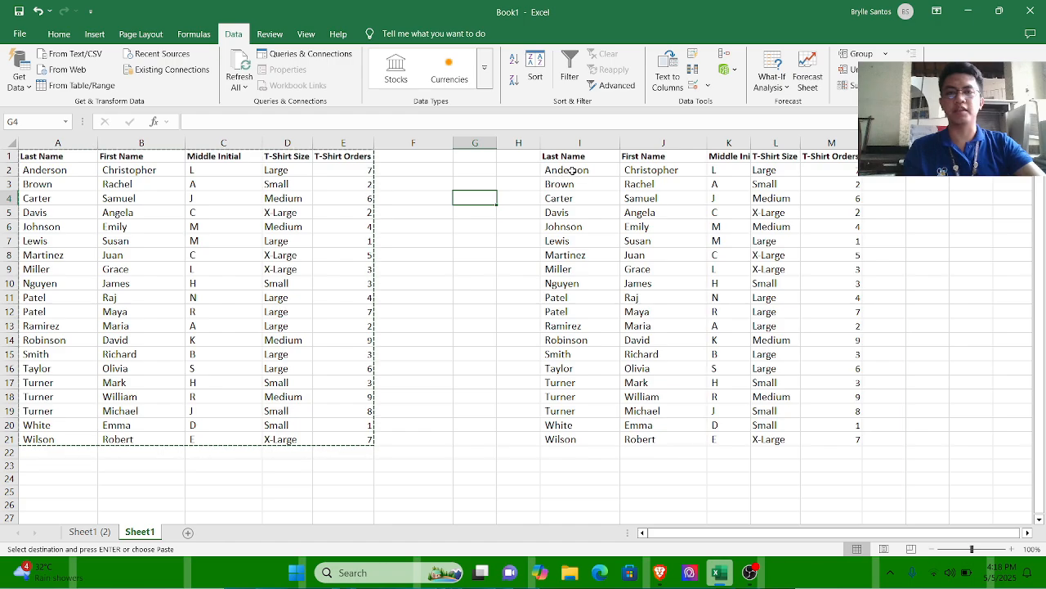
# Sort the pasted table's range I2:M21 by last name from Z to A and compare it with the original table.
pyautogui.click(572, 170)
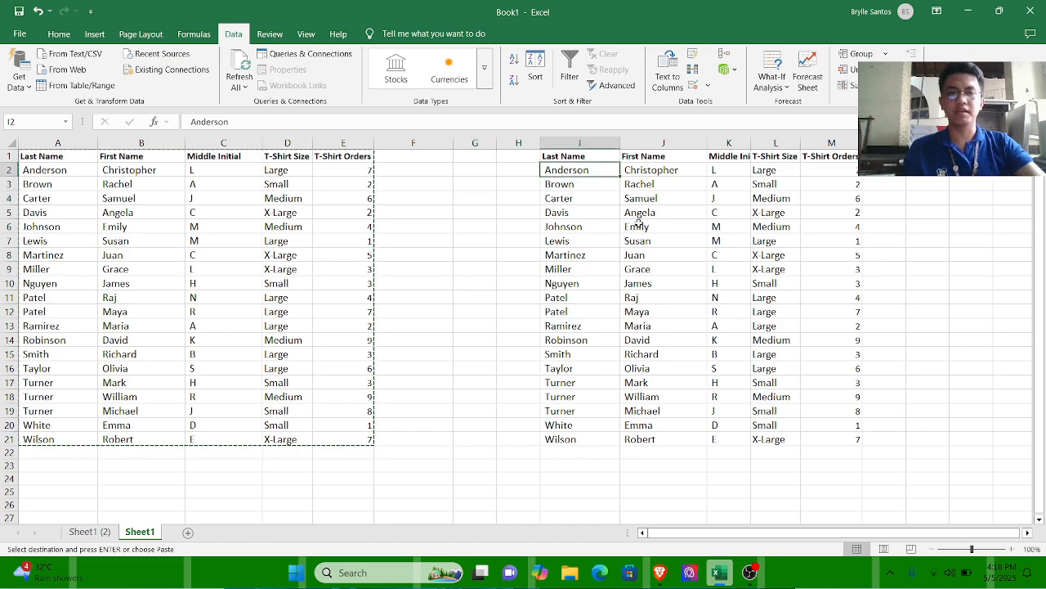
pyautogui.keyDown('shift'); pyautogui.click(844, 442); pyautogui.keyUp('shift')
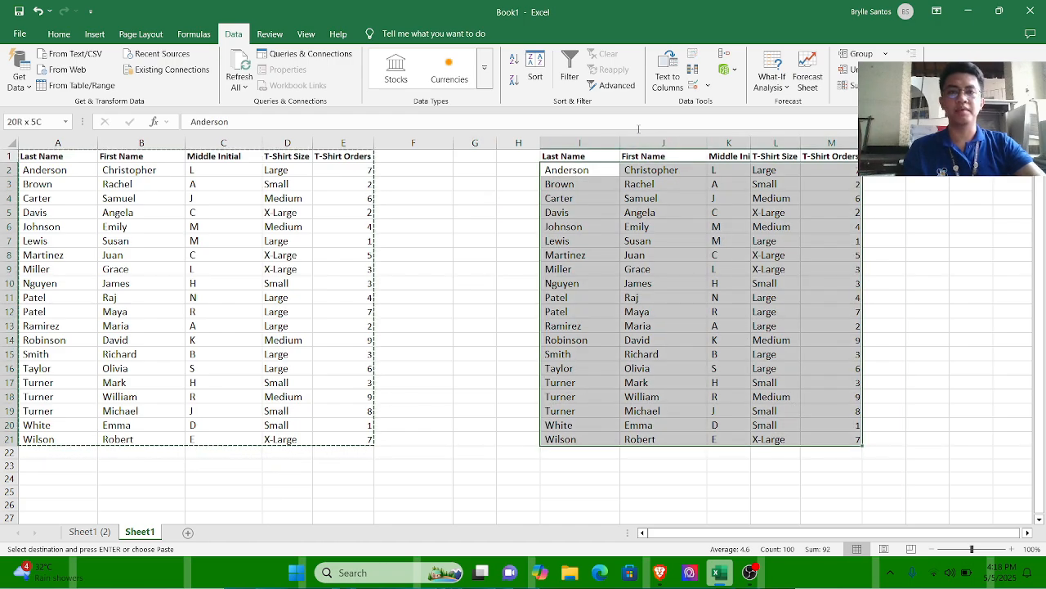
pyautogui.click(513, 81)
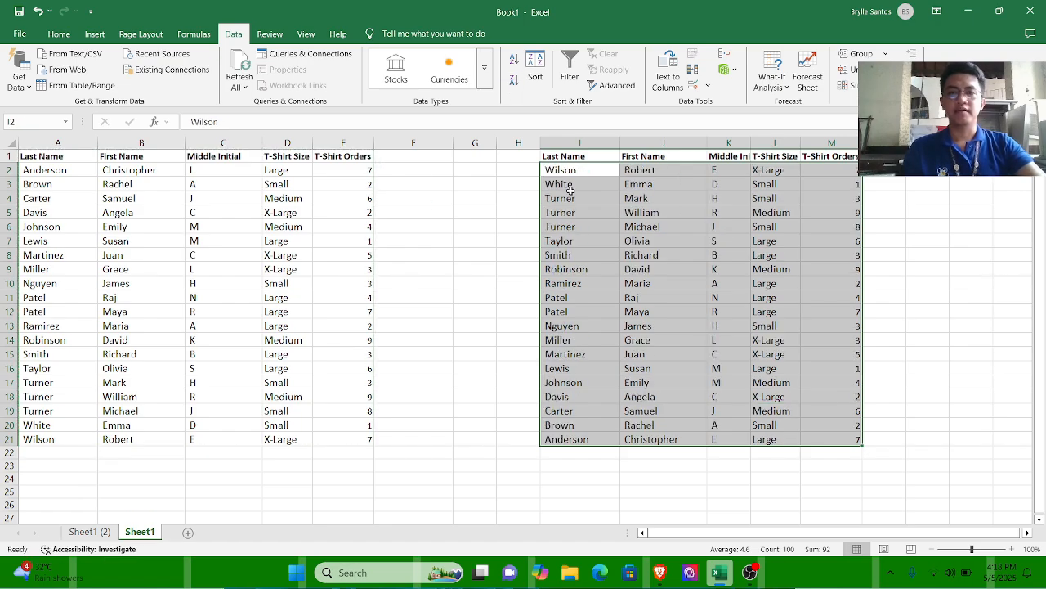
pyautogui.click(446, 162)
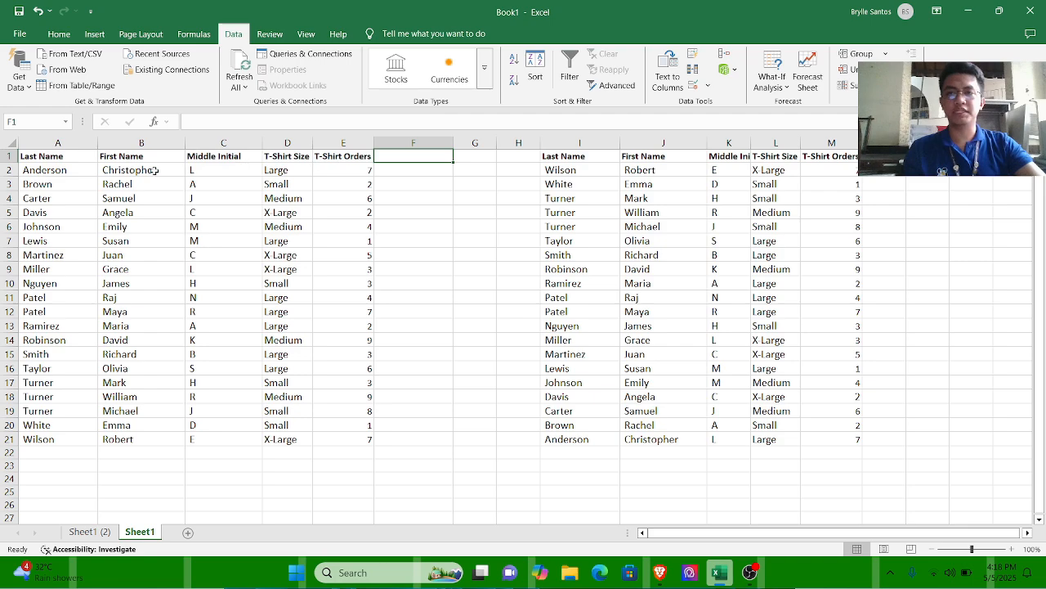
pyautogui.click(37, 170)
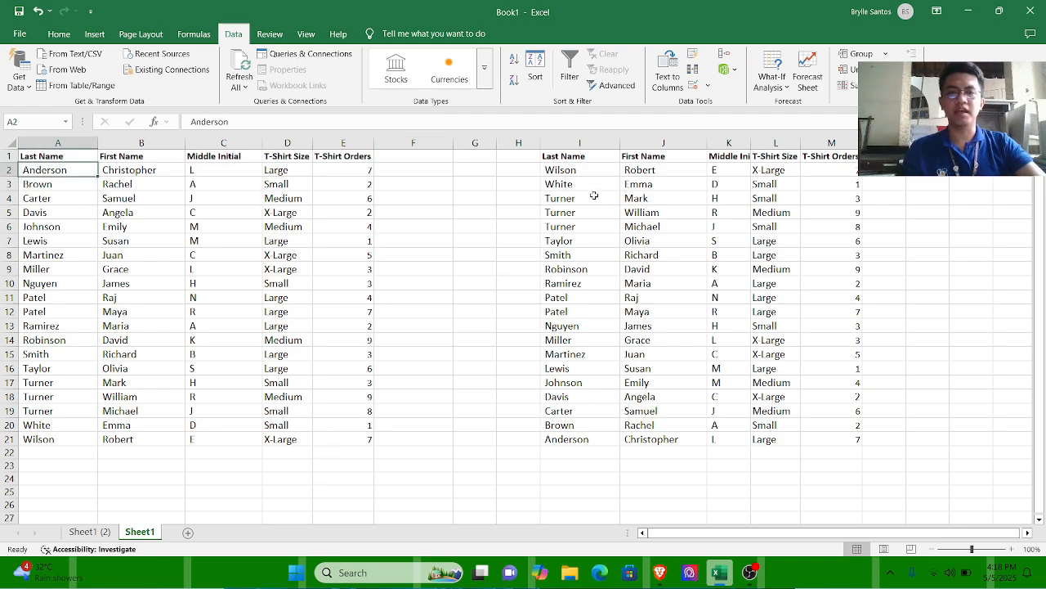
pyautogui.click(564, 168)
pyautogui.click(830, 464)
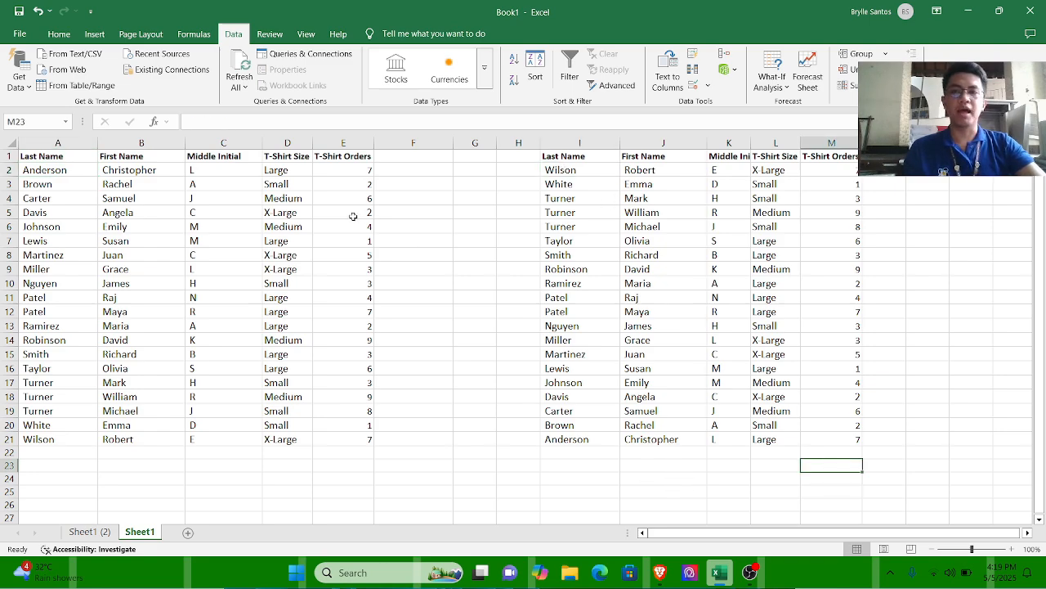
# Sort the original table's range A2:E21 from Z to A and return it to A to Z order.
pyautogui.moveTo(55, 170); pyautogui.dragTo(348, 442)
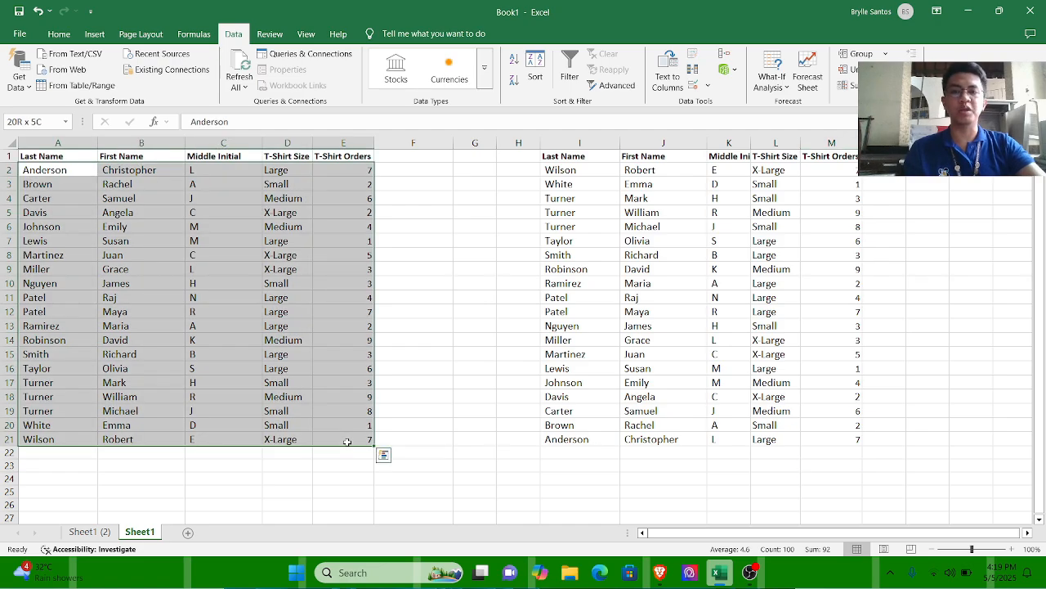
pyautogui.click(514, 79)
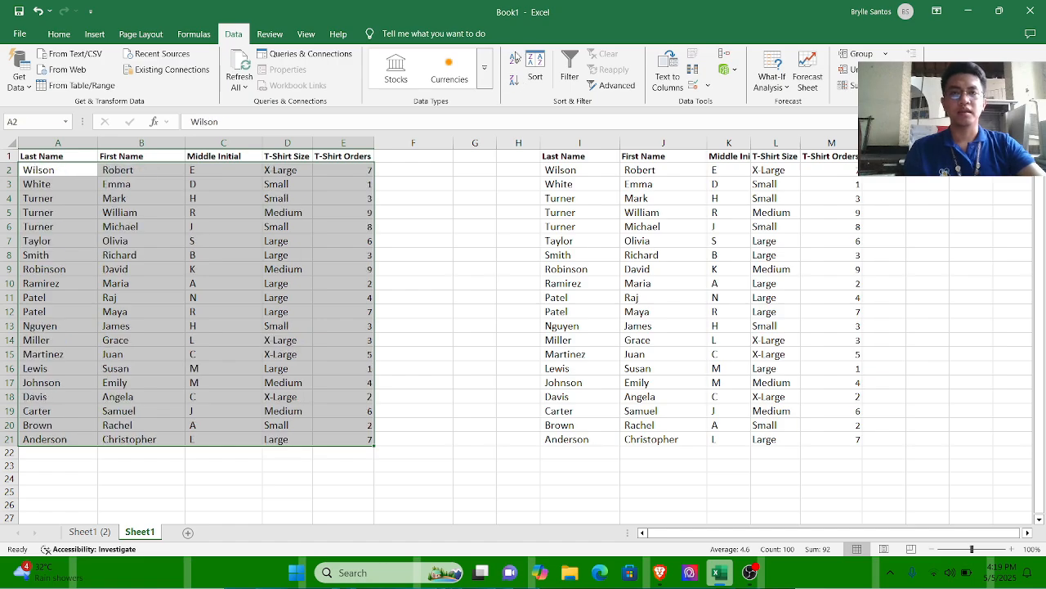
pyautogui.click(514, 59)
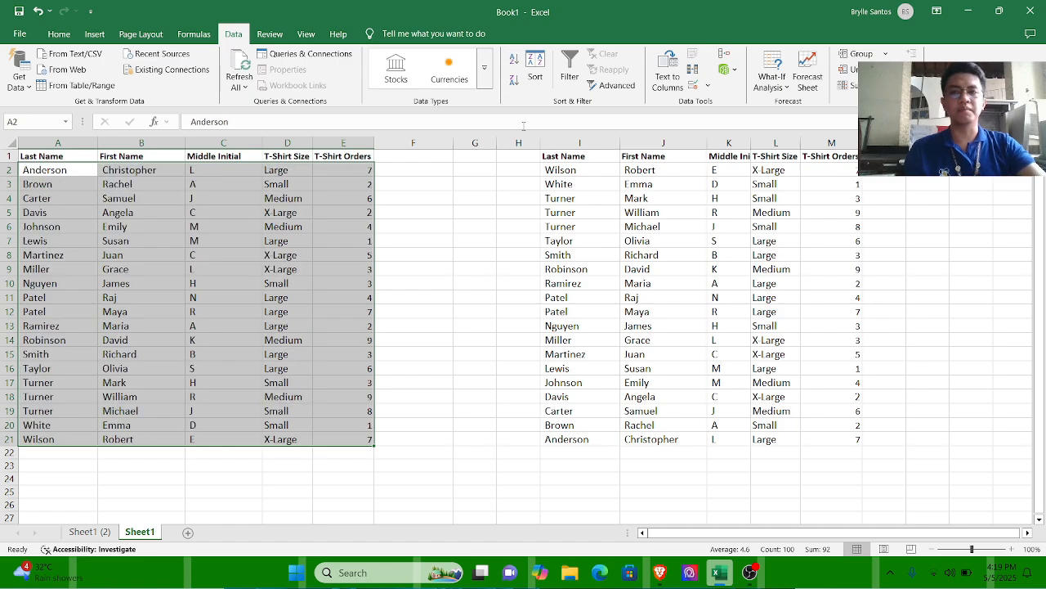
# Select the pasted table's range I2:M21, review the presentation's steps for sorting a range, and return to the Excel workbook.
pyautogui.click(553, 172)
pyautogui.keyDown('shift'); pyautogui.click(826, 439); pyautogui.keyUp('shift')
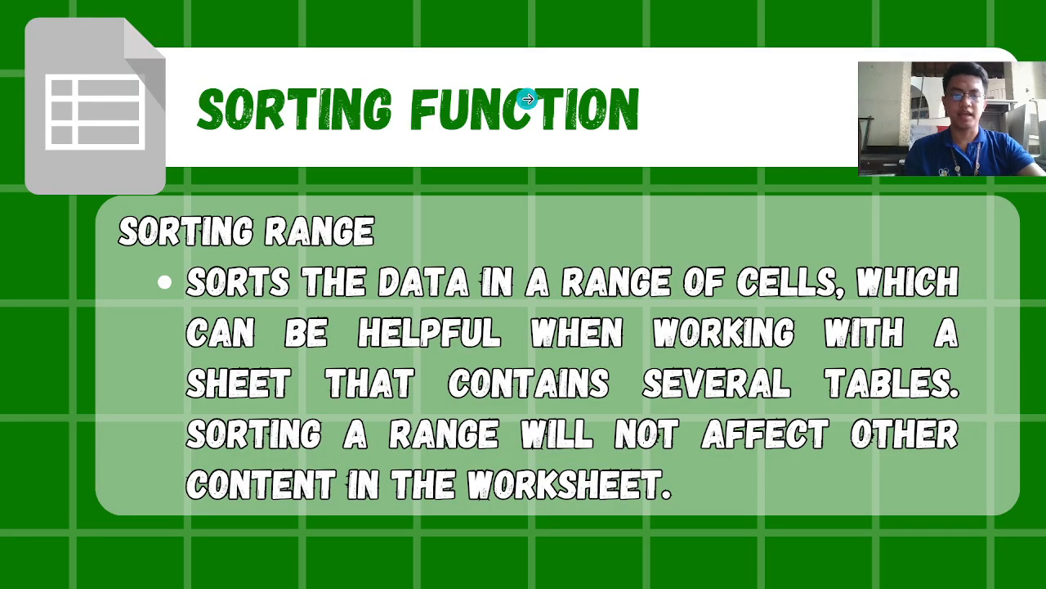
pyautogui.click(527, 98)
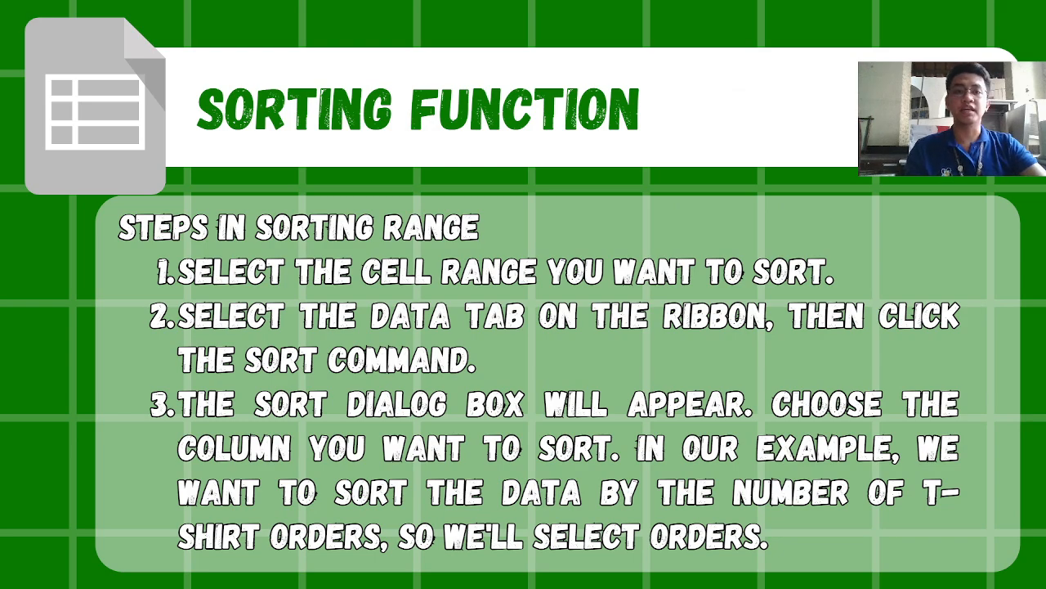
pyautogui.hotkey('alt', 'Tab')
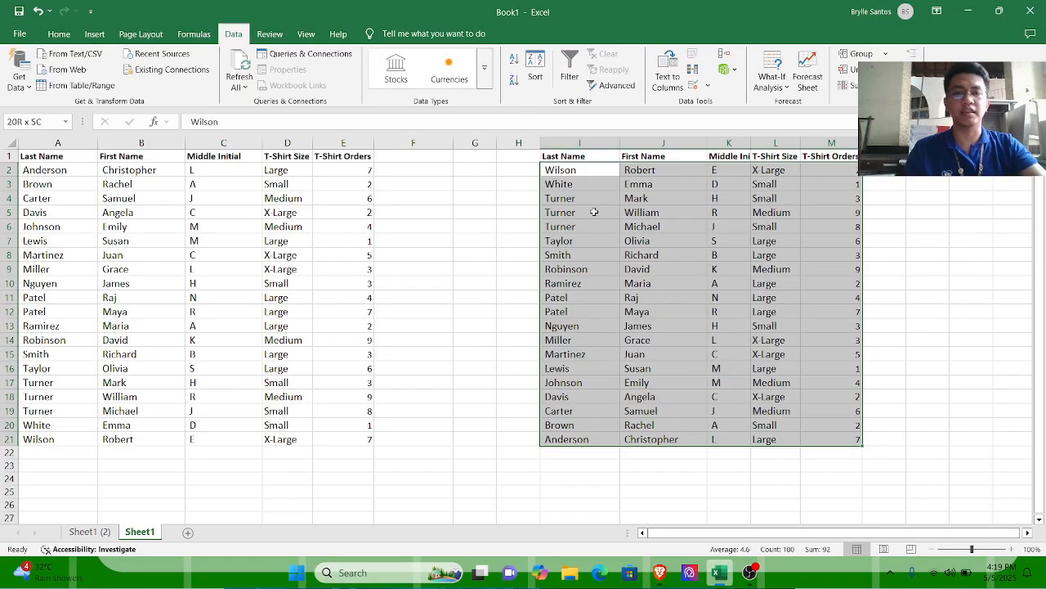
pyautogui.hotkey('alt', 'Tab')
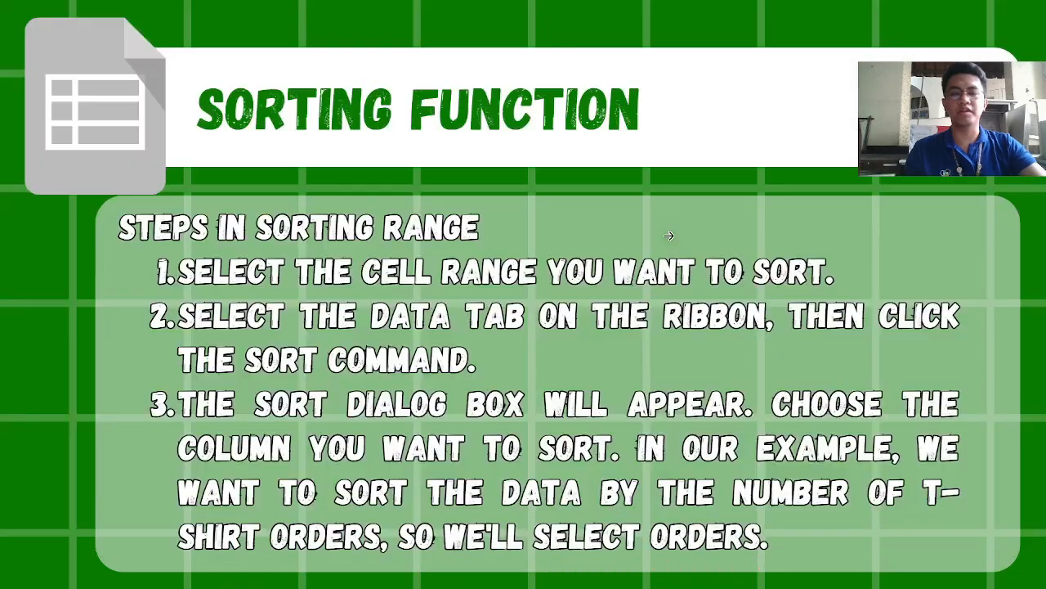
pyautogui.click(668, 235)
pyautogui.hotkey('alt', 'Tab')
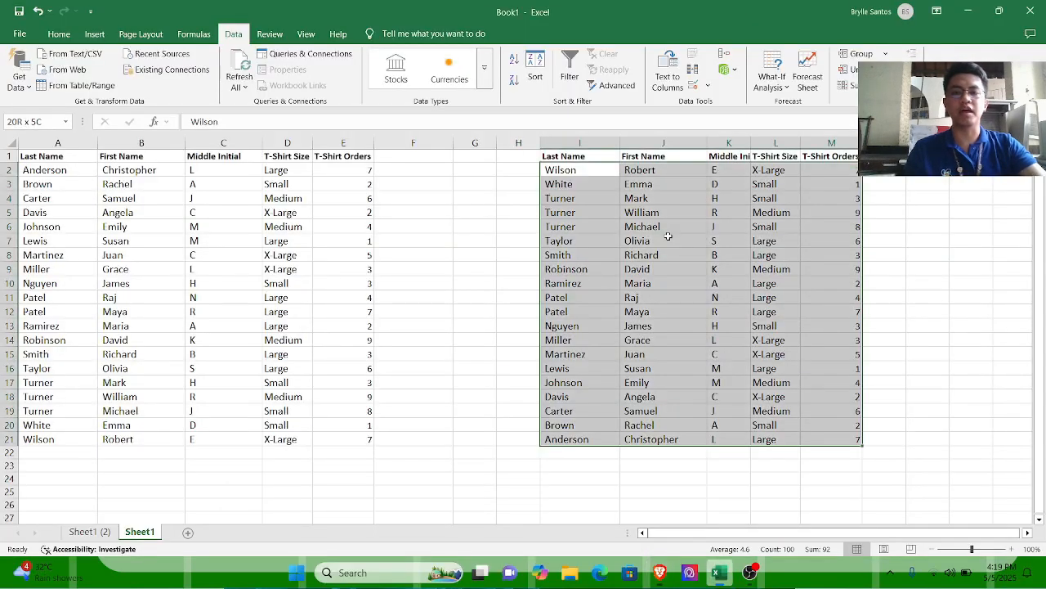
# Sort the pasted table's range I2:M21 by Middle Initial from A to Z and compare it with the original table.
pyautogui.click(535, 70)
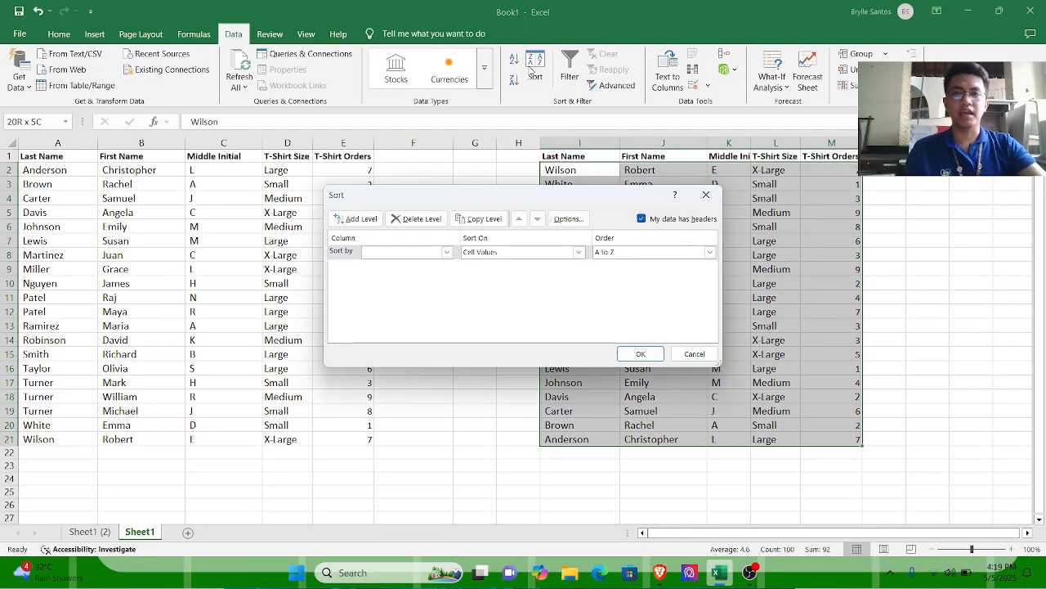
pyautogui.click(703, 197)
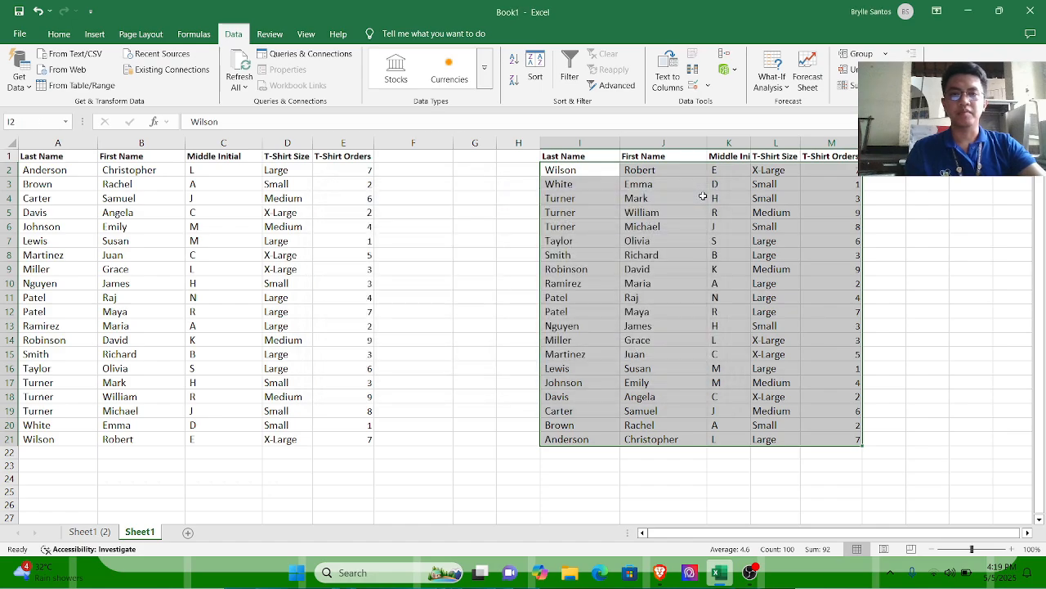
pyautogui.click(534, 70)
pyautogui.click(448, 253)
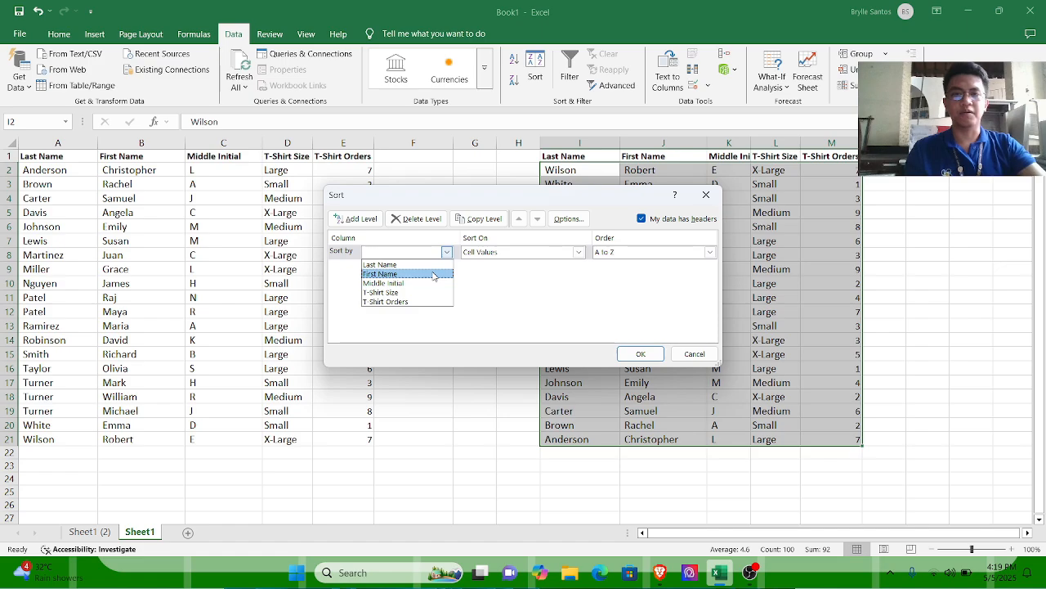
pyautogui.click(425, 285)
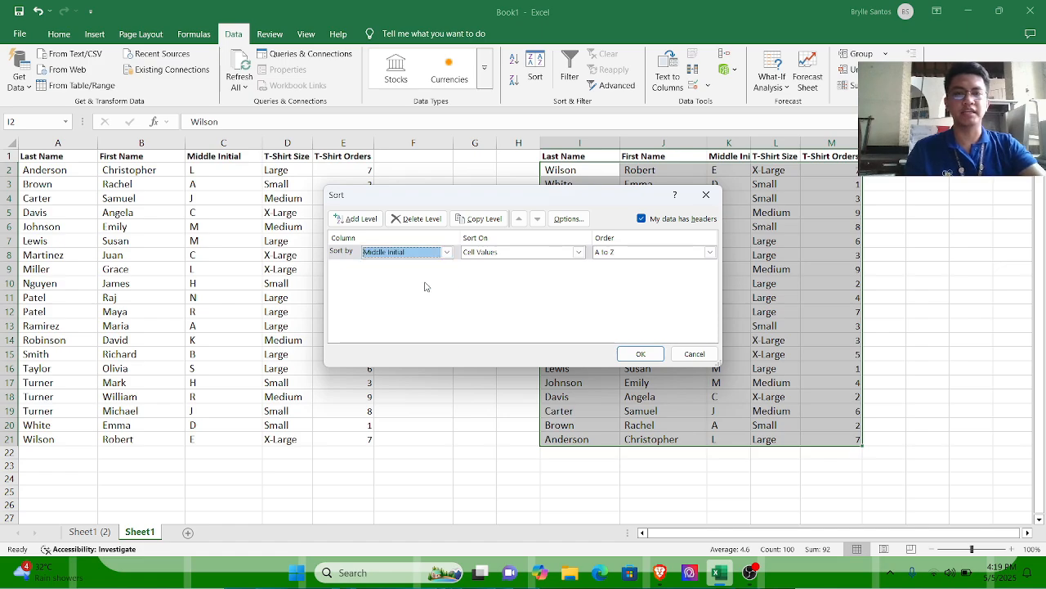
pyautogui.click(649, 356)
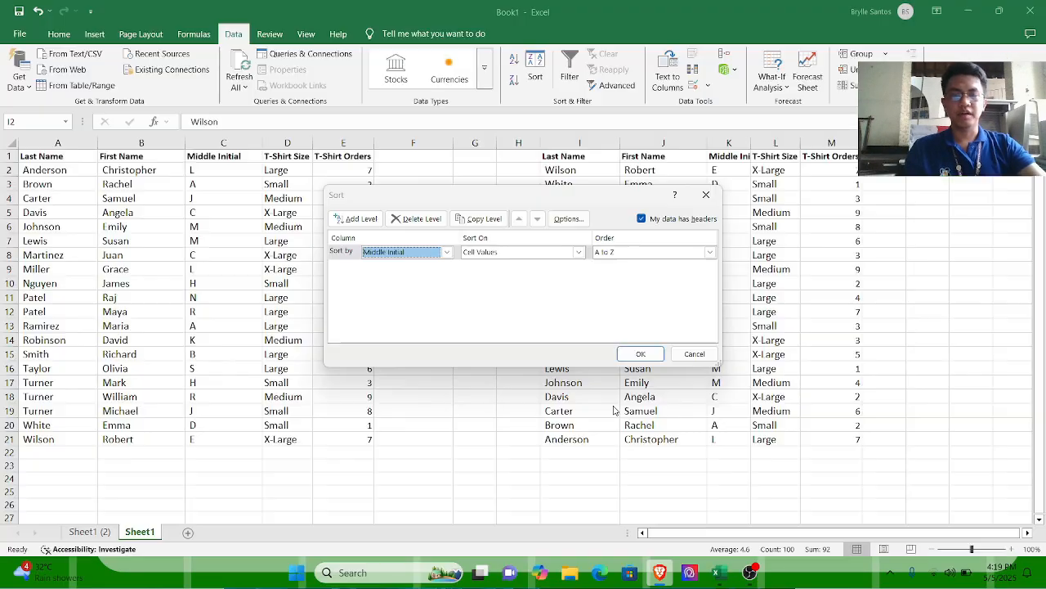
pyautogui.click(641, 355)
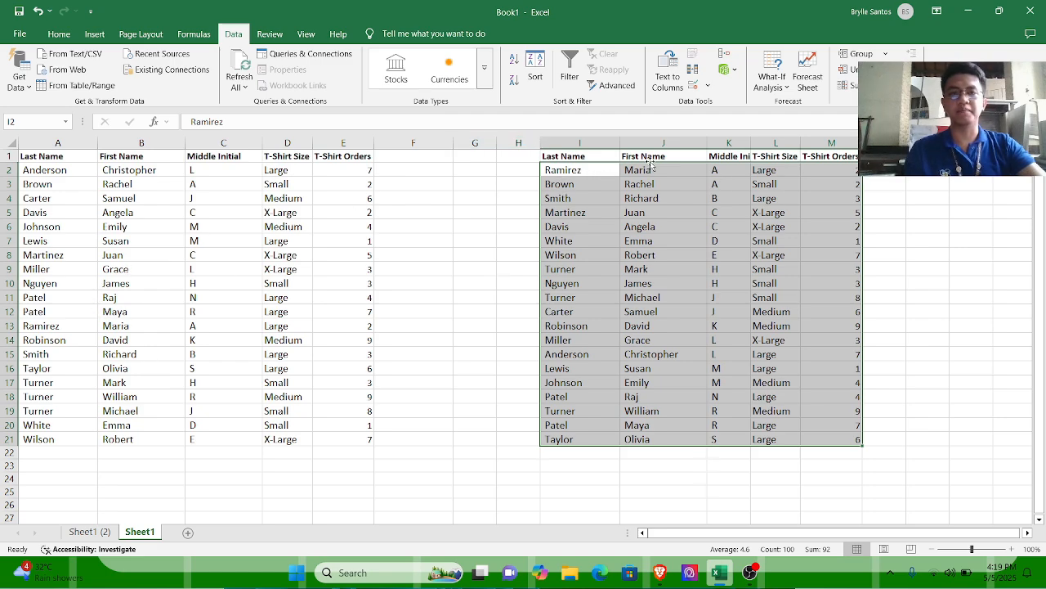
pyautogui.click(9, 325)
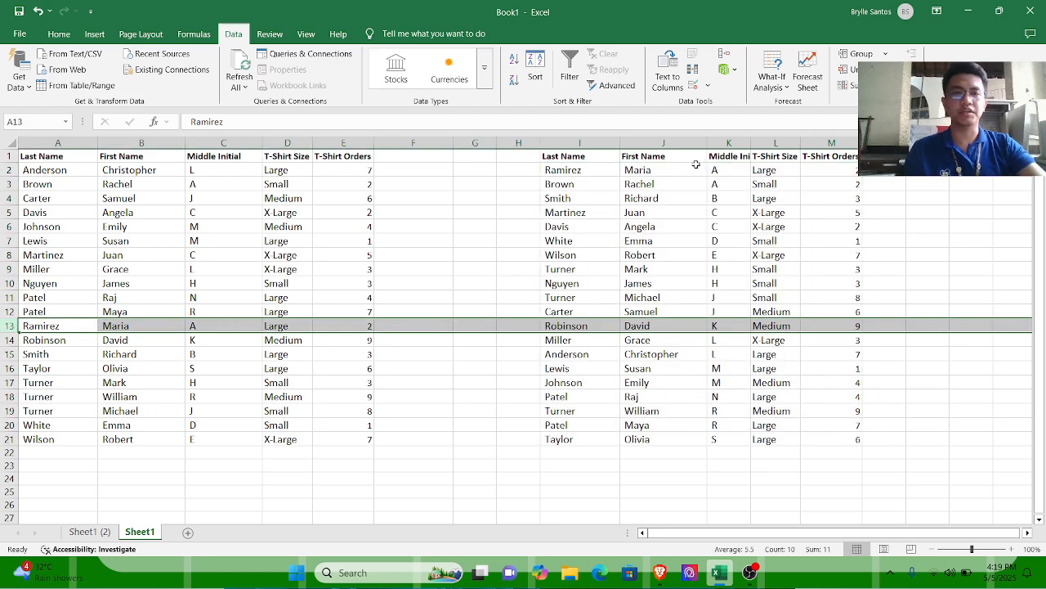
pyautogui.click(642, 169)
pyautogui.click(725, 170)
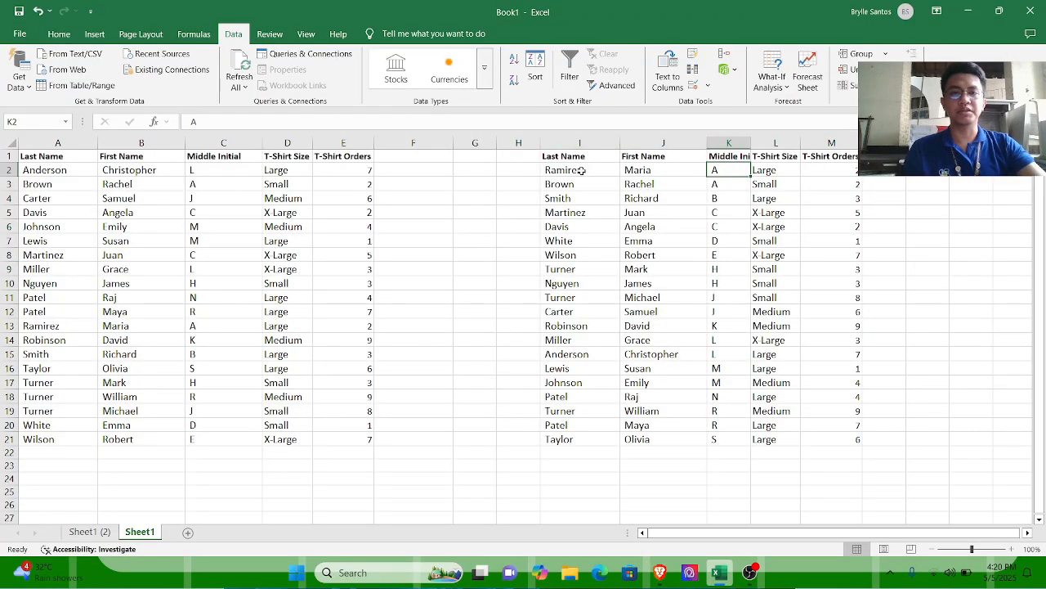
pyautogui.click(819, 167)
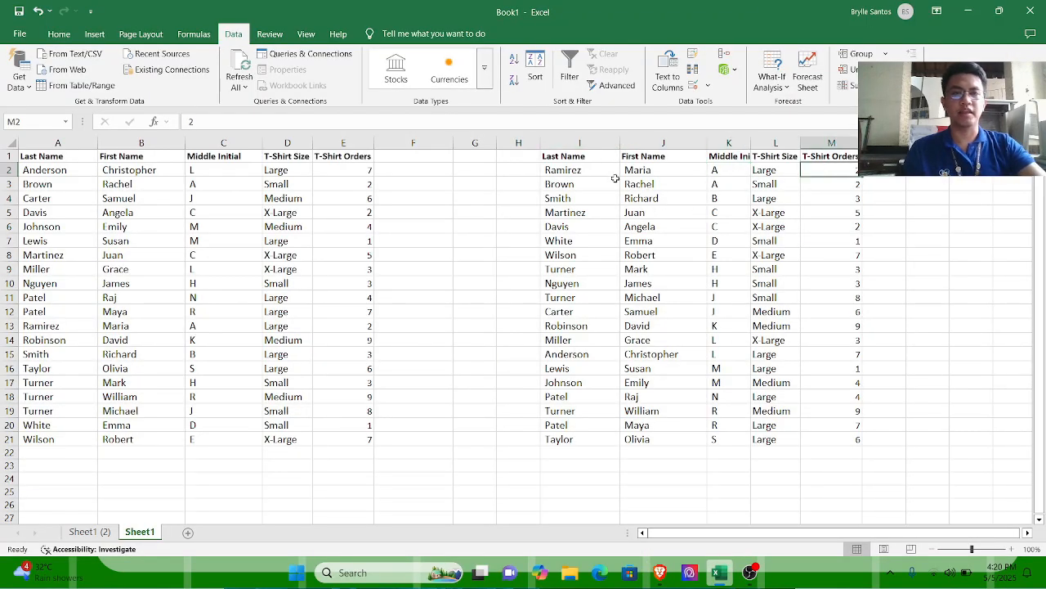
# Sort the pasted table's range I2:M21 by T-Shirt Orders from smallest to largest and deselect the range.
pyautogui.moveTo(585, 171); pyautogui.dragTo(845, 437)
pyautogui.click(535, 64)
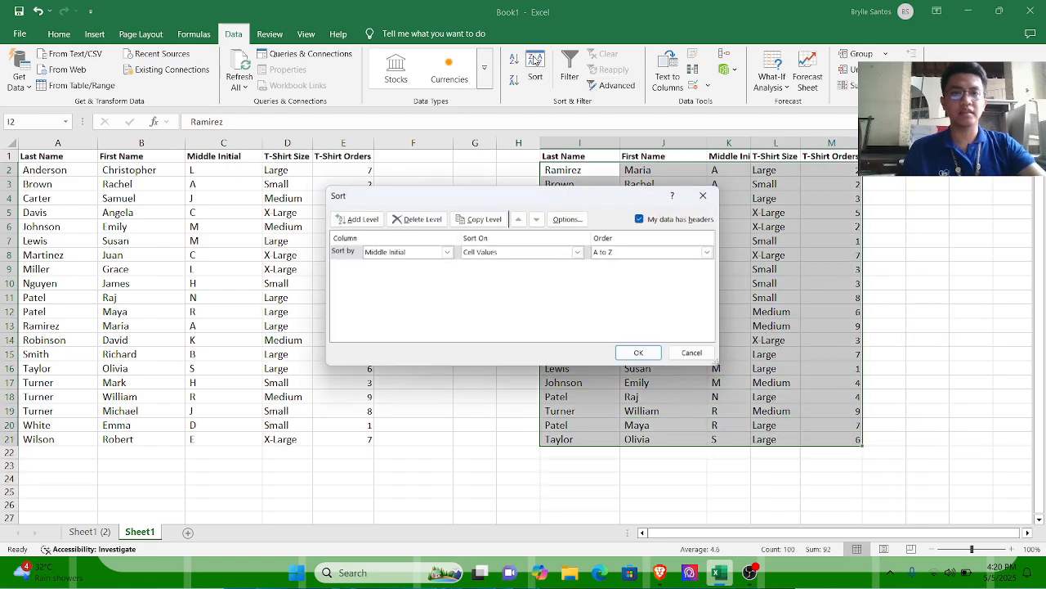
pyautogui.click(447, 252)
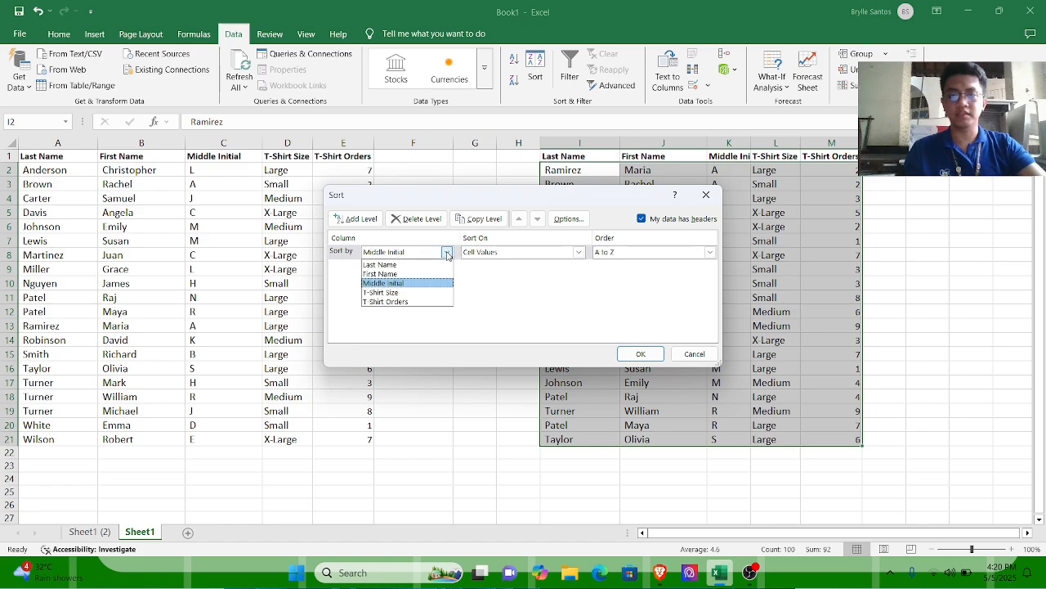
pyautogui.click(434, 301)
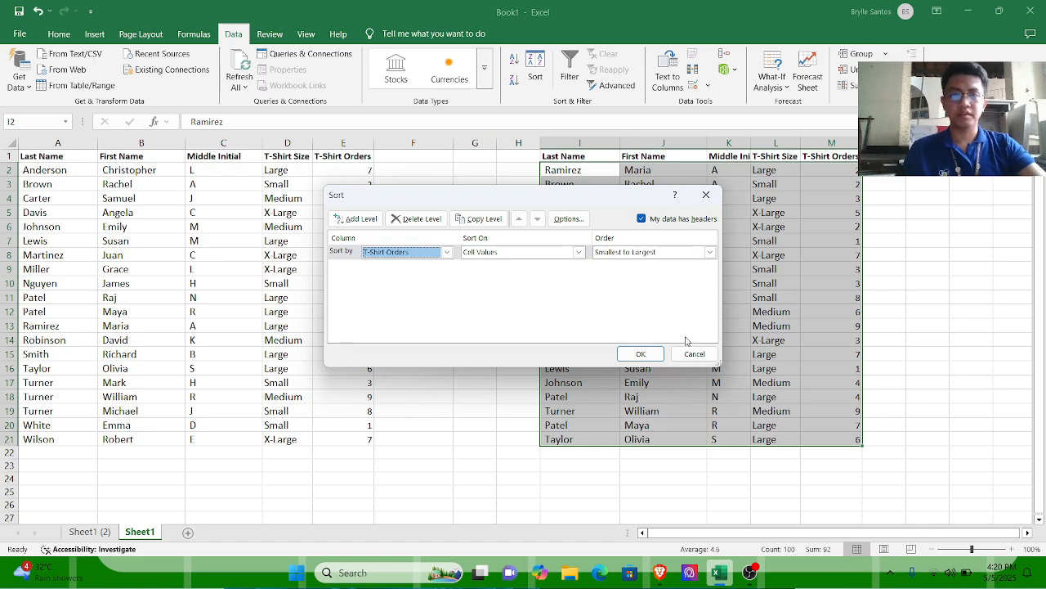
pyautogui.click(640, 354)
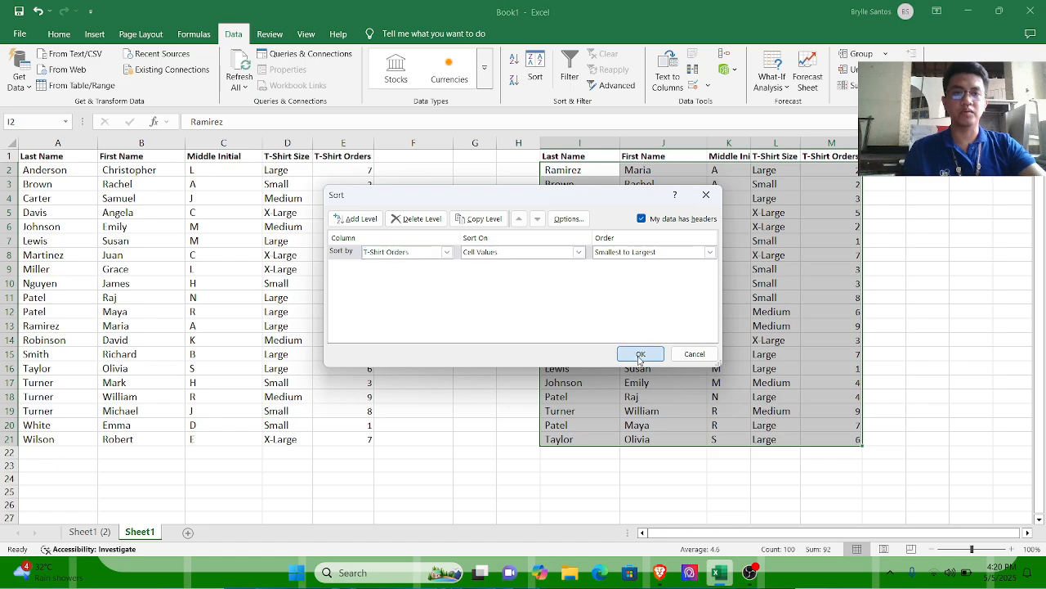
pyautogui.click(837, 172)
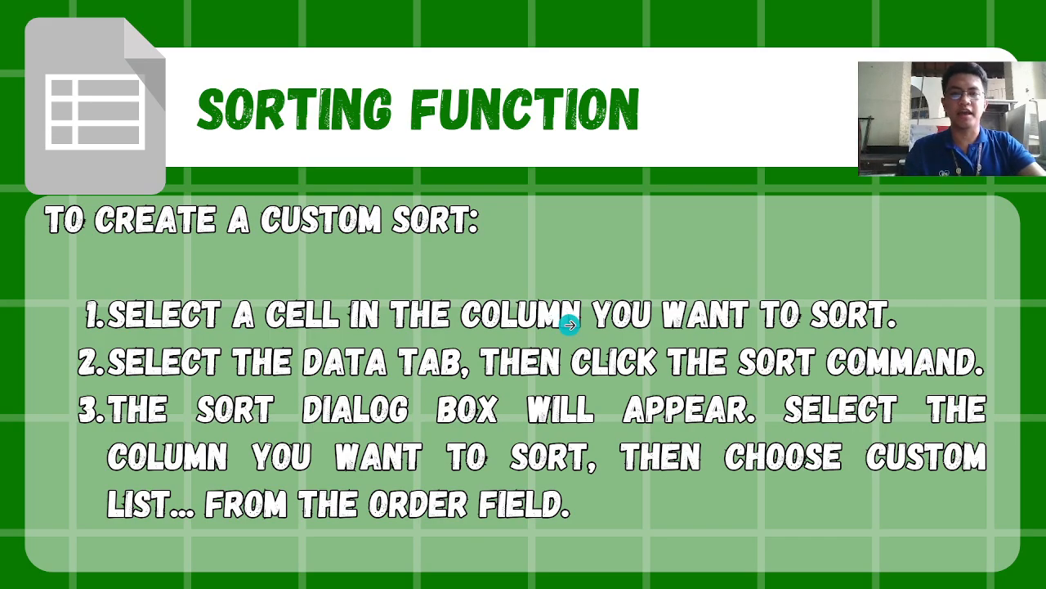
# Review the presentation's steps for creating a custom sort and switch back to the Excel workbook.
pyautogui.press('Left')
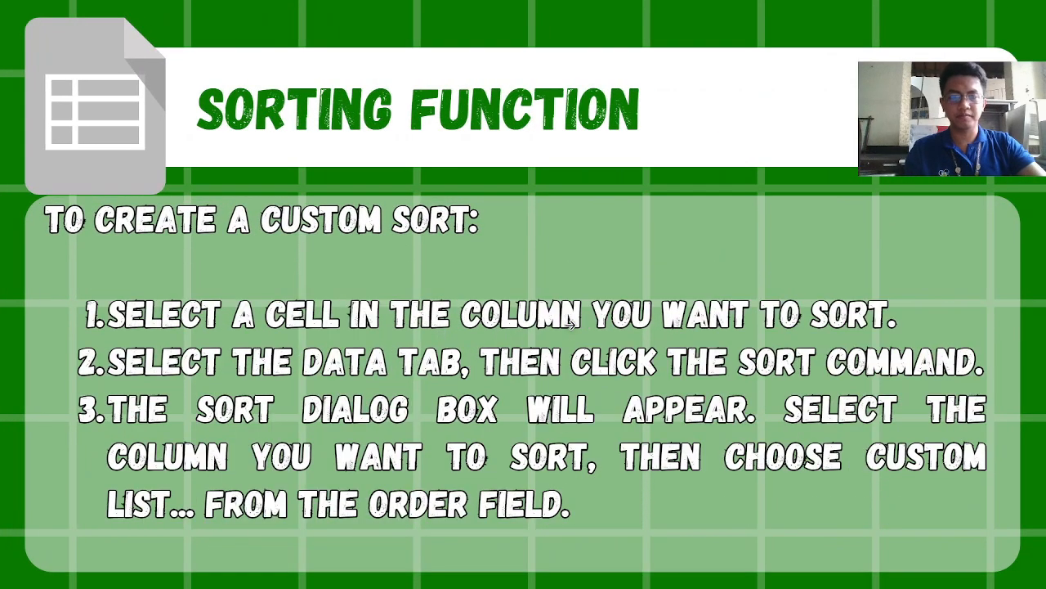
pyautogui.hotkey('alt', 'Tab')
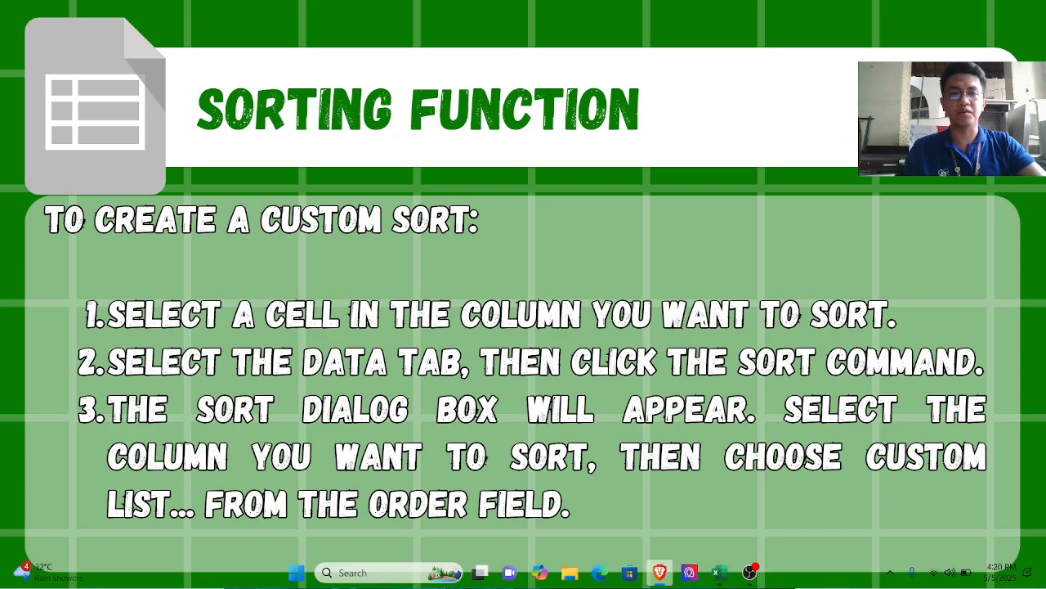
pyautogui.hotkey('alt', 'Tab')
pyautogui.hotkey('alt', 'Tab')
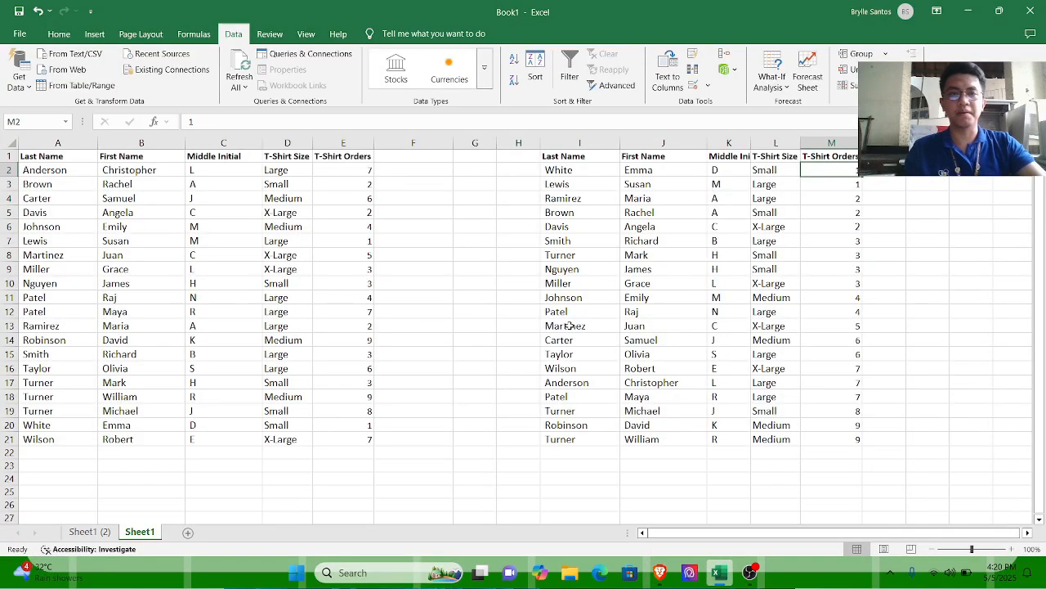
pyautogui.click(50, 167)
pyautogui.keyDown('shift'); pyautogui.click(358, 440); pyautogui.keyUp('shift')
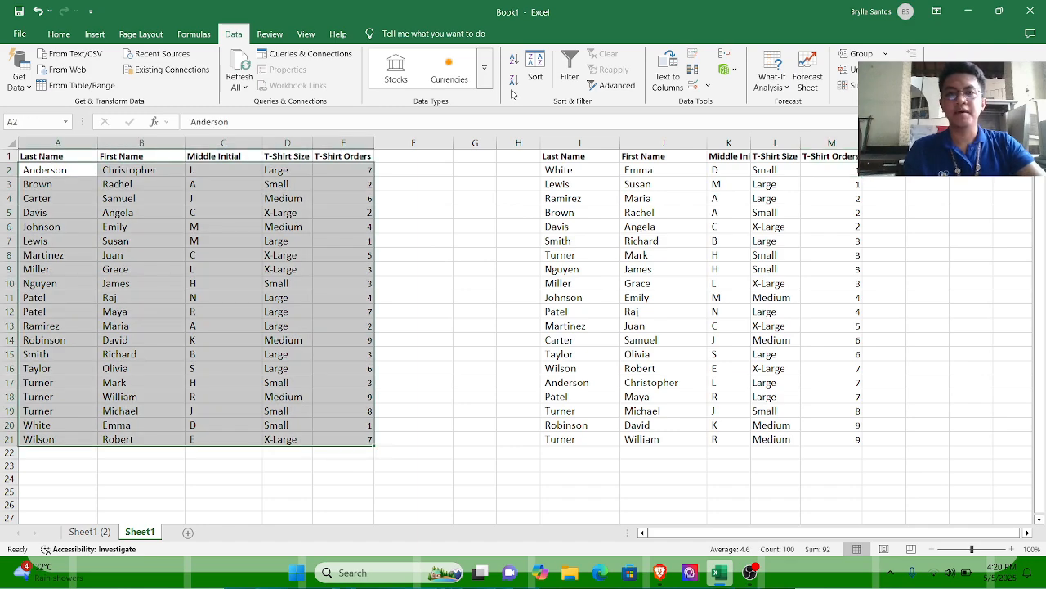
pyautogui.click(535, 76)
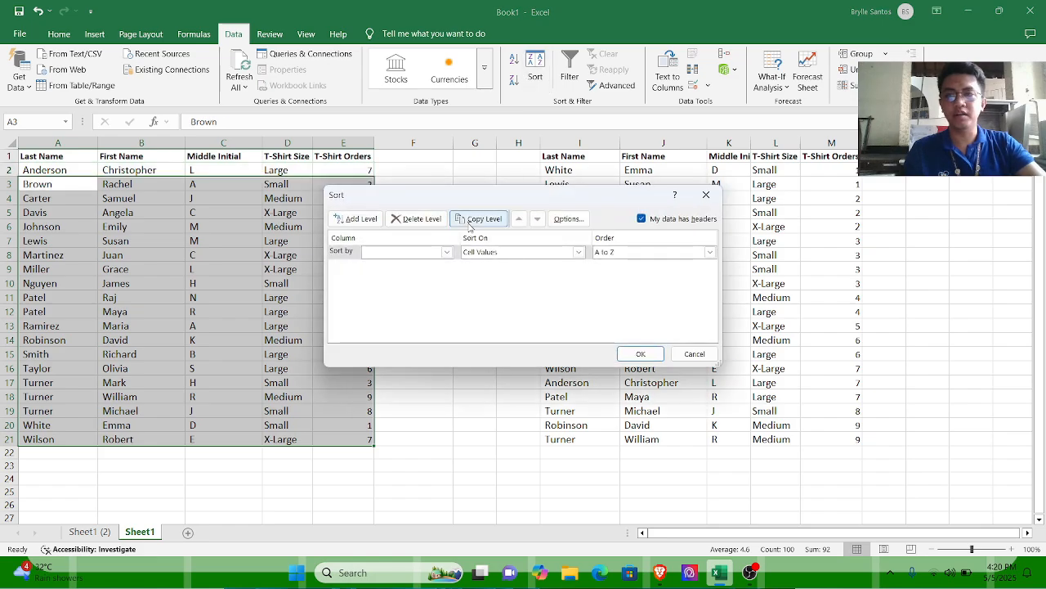
pyautogui.click(448, 253)
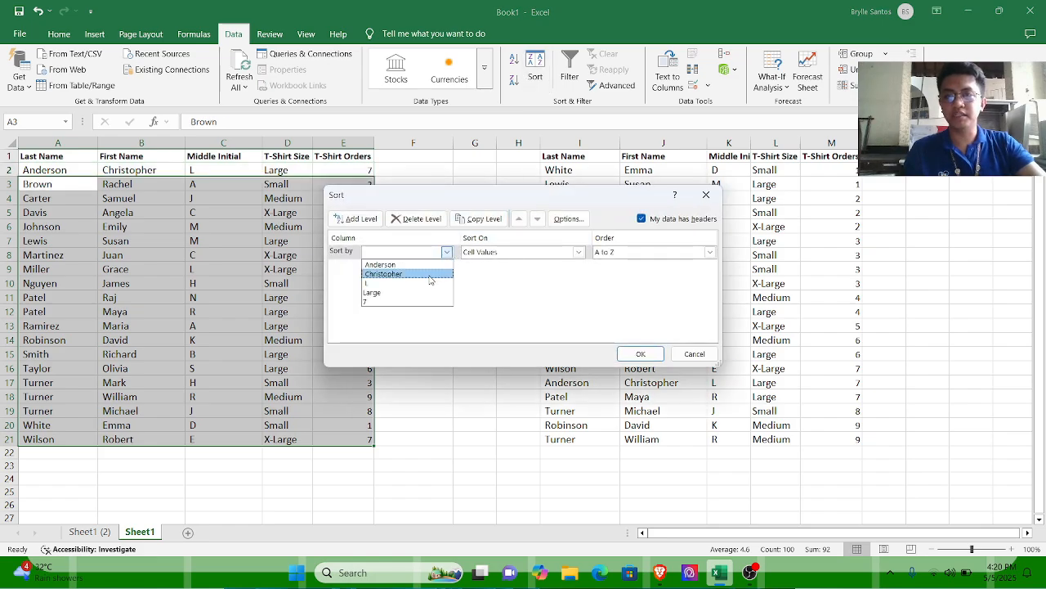
pyautogui.click(694, 354)
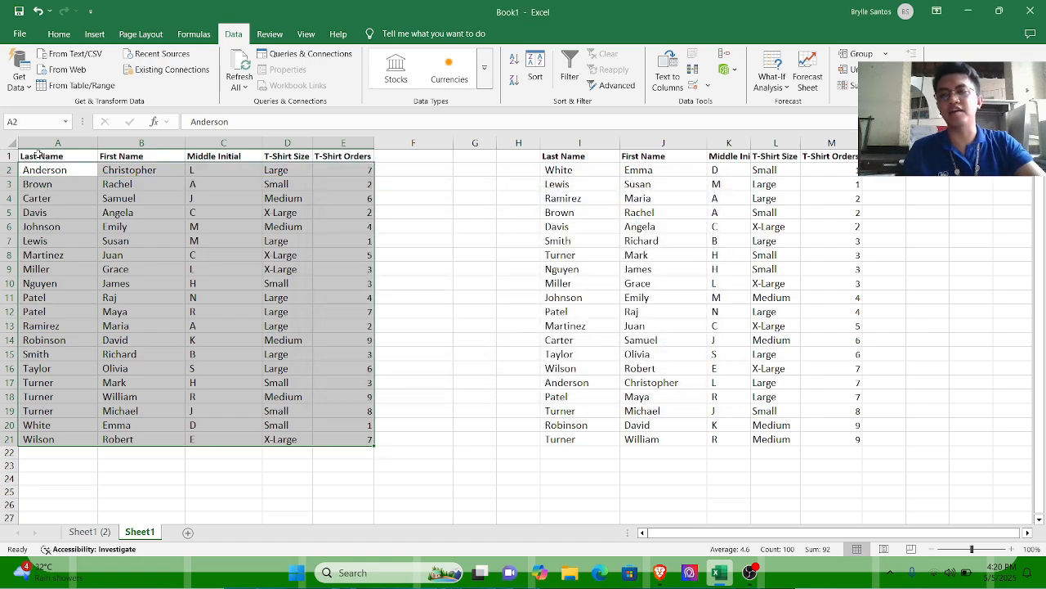
# Start a custom sort on the original table A1:E21, headers included, with T-Shirt Size as the sort column.
pyautogui.moveTo(37, 154); pyautogui.dragTo(352, 441)
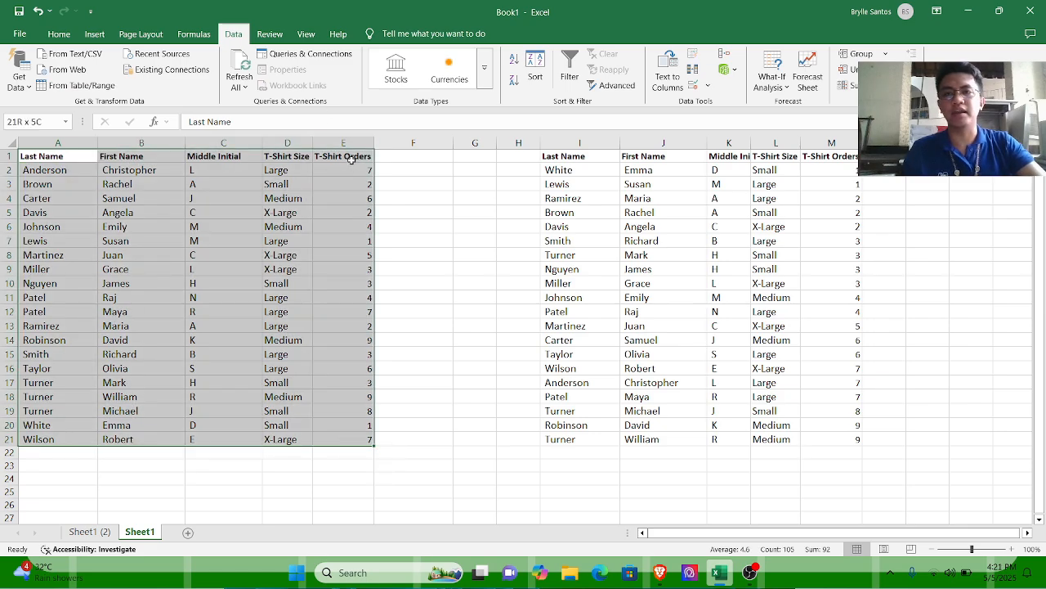
pyautogui.click(533, 81)
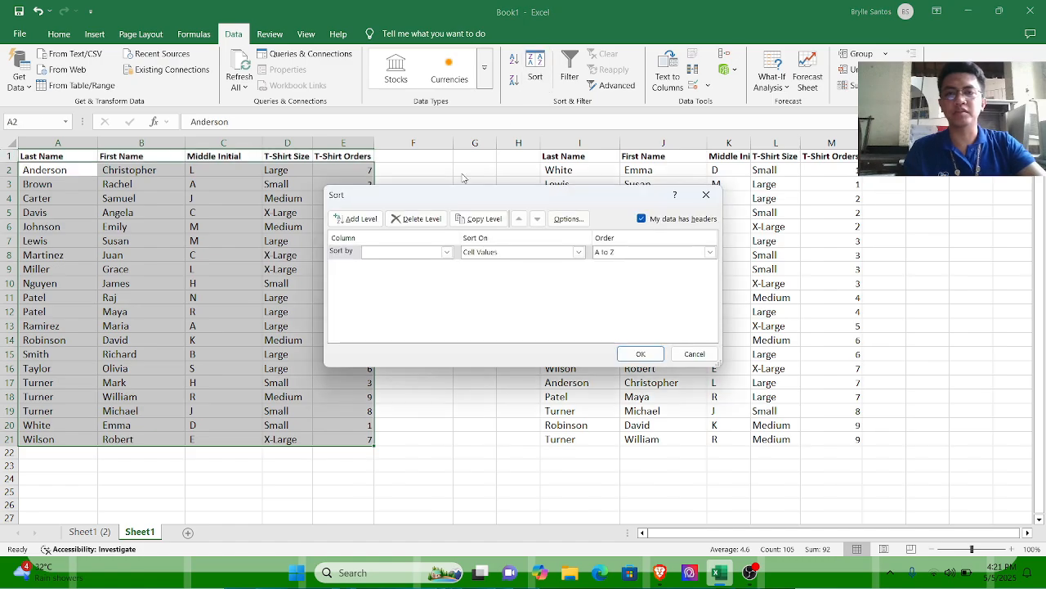
pyautogui.click(438, 255)
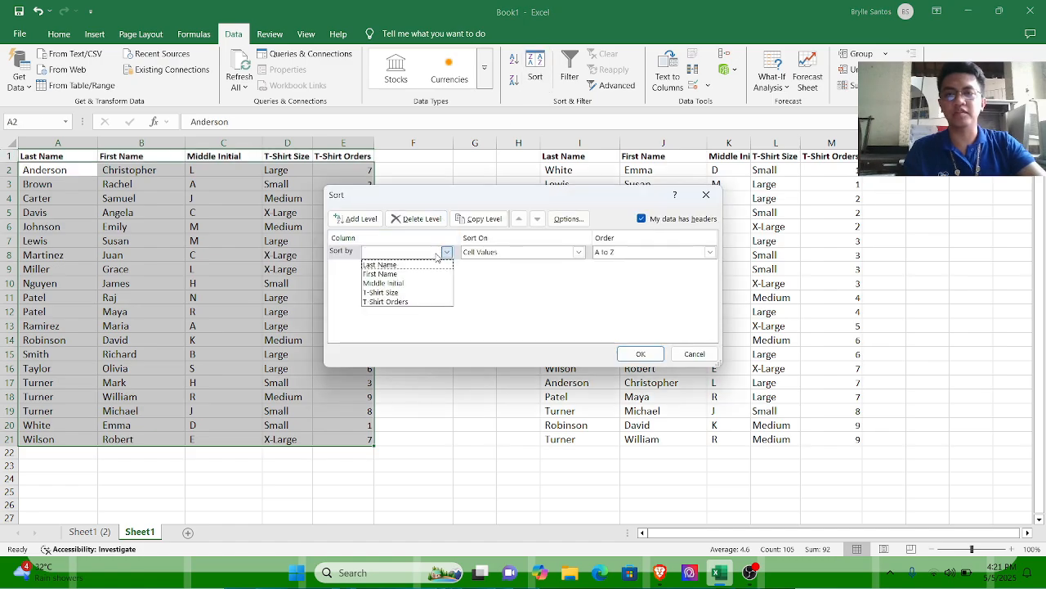
pyautogui.click(403, 293)
pyautogui.click(672, 252)
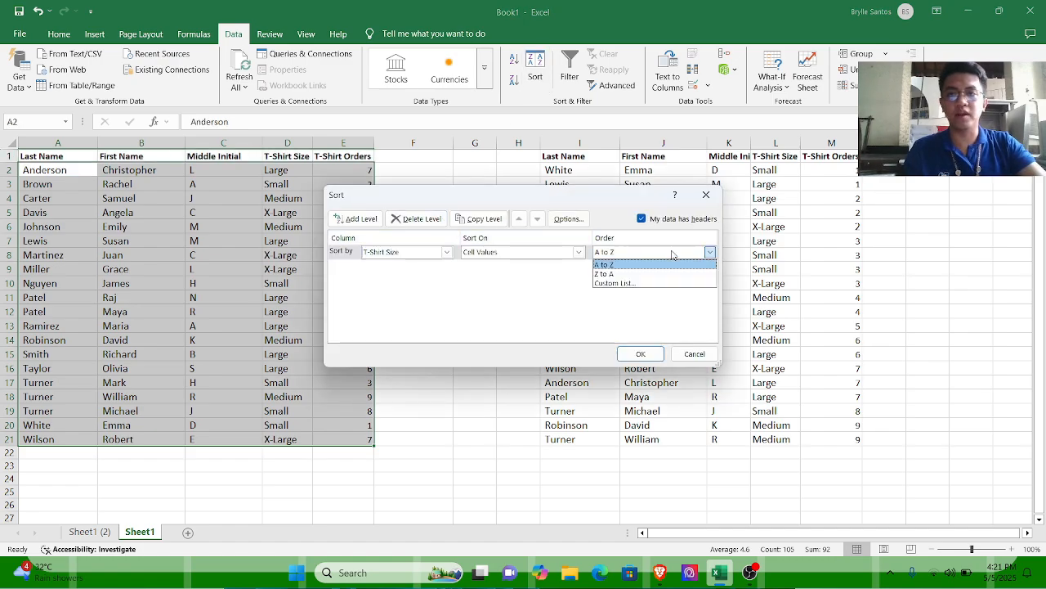
# Add the custom list Small, Medium, Large, X-Large and apply it as the sort order for T-Shirt Size.
pyautogui.click(628, 283)
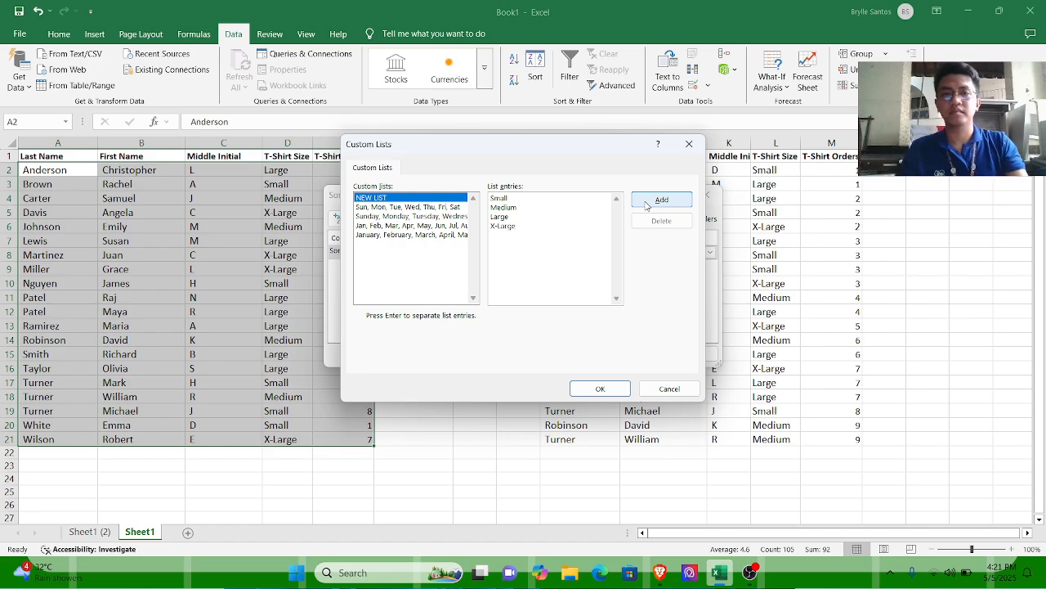
pyautogui.click(663, 201)
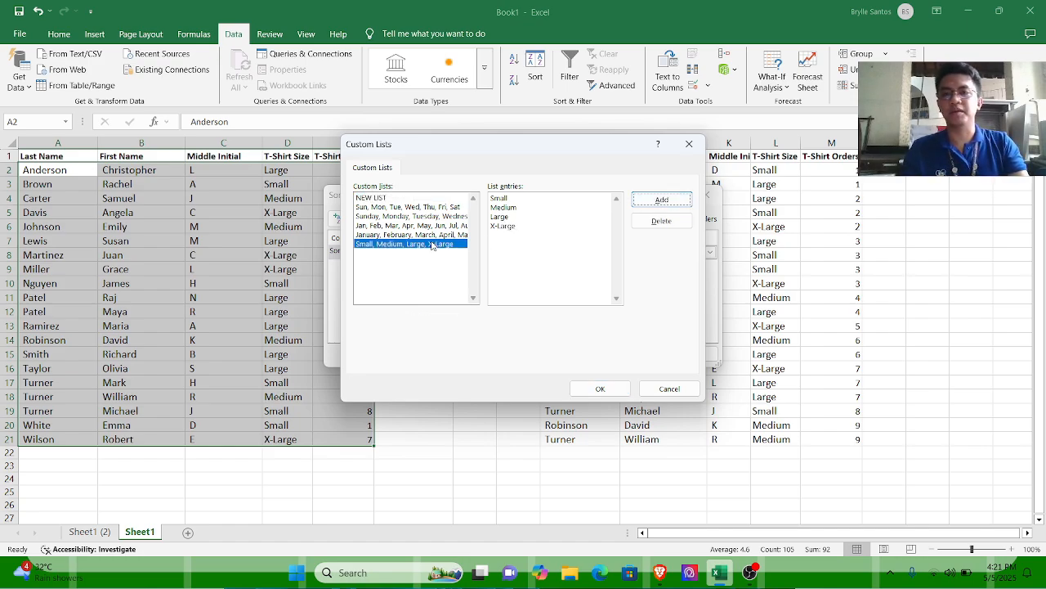
pyautogui.click(580, 389)
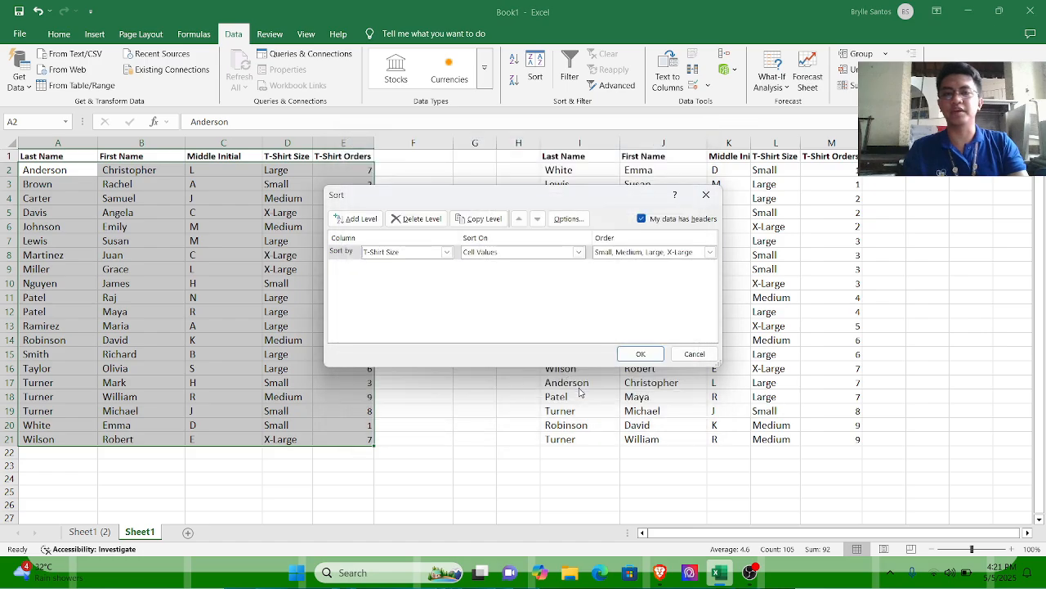
pyautogui.click(639, 354)
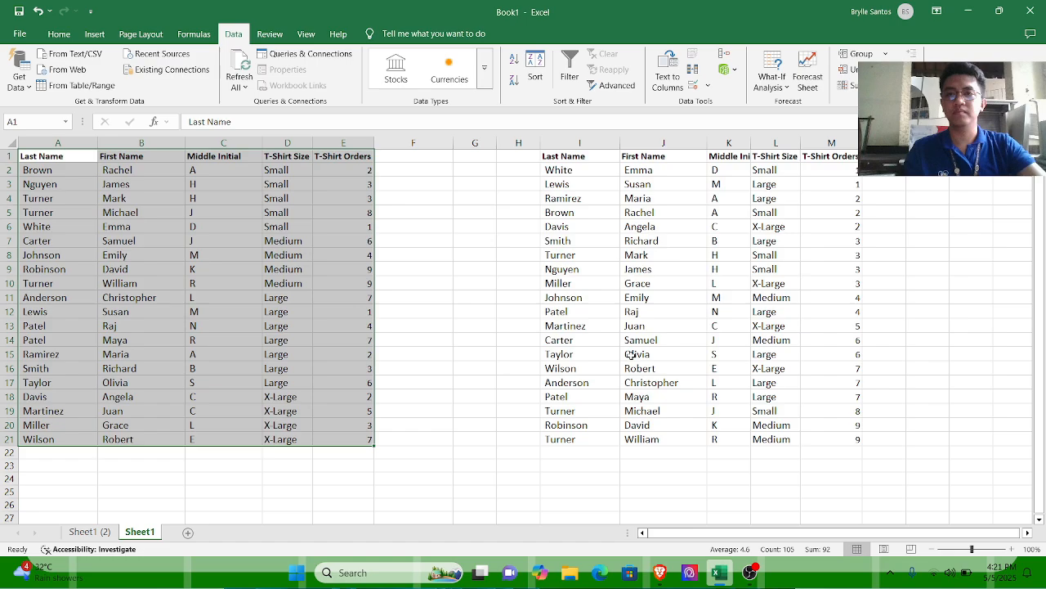
pyautogui.click(290, 170)
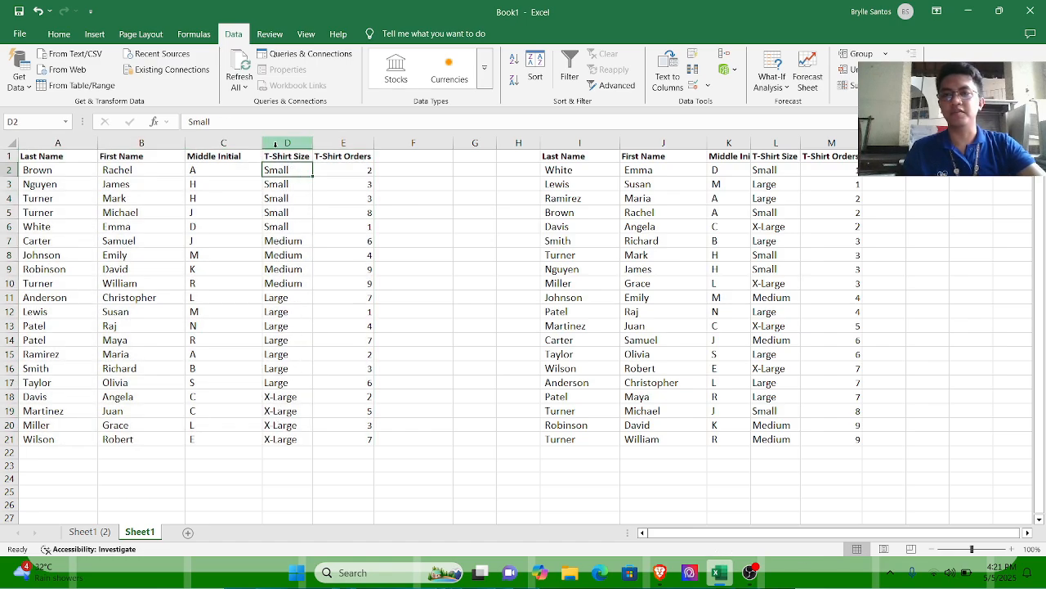
# Custom-sort the table A1:E21, headers included, by T-Shirt Size in the order X-Large, Large, Medium, Small.
pyautogui.click(275, 144)
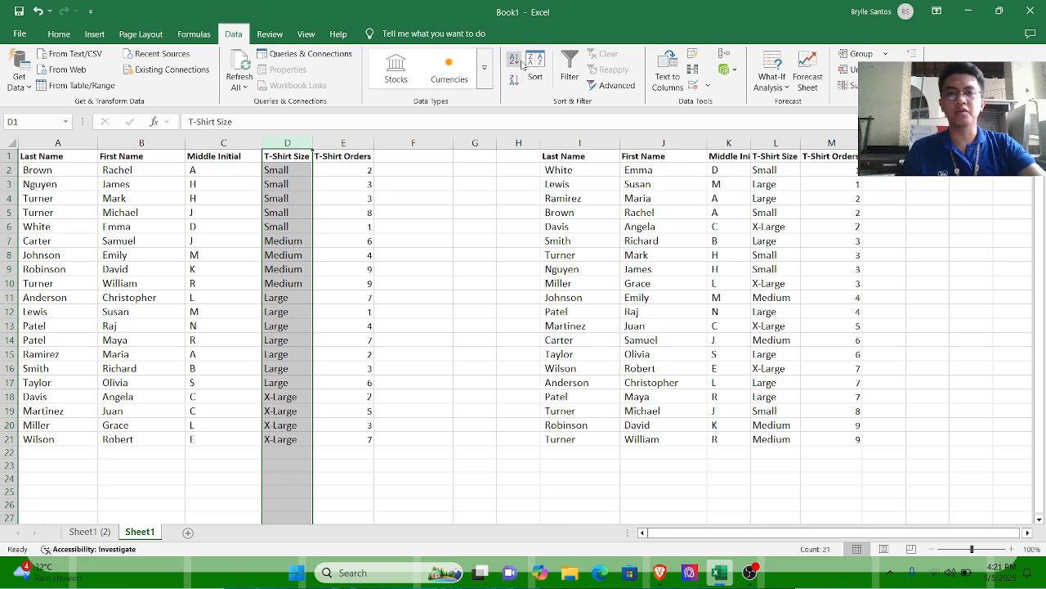
pyautogui.moveTo(65, 157); pyautogui.dragTo(354, 434)
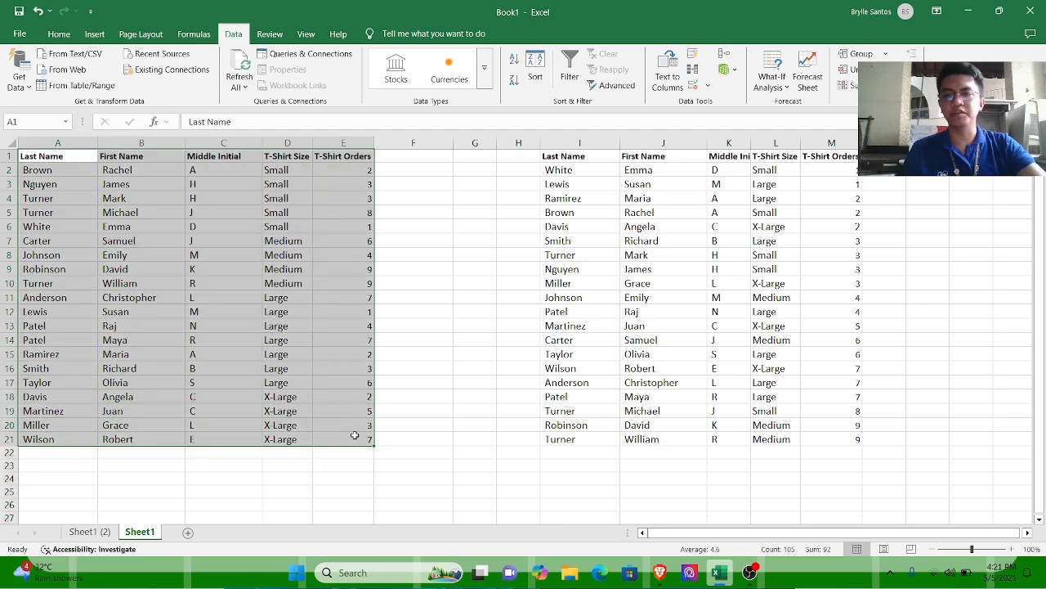
pyautogui.click(536, 78)
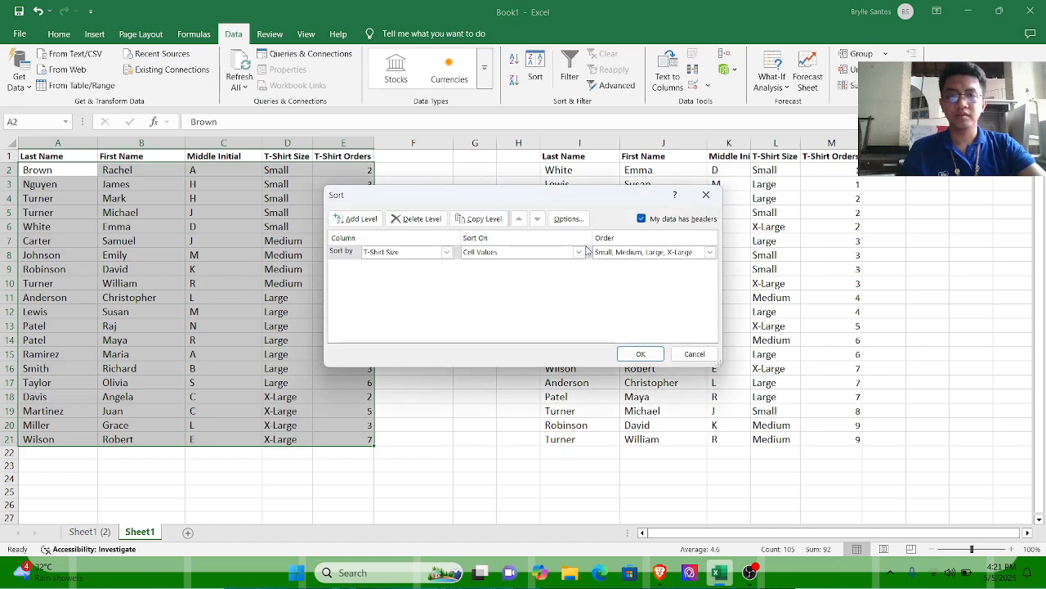
pyautogui.click(580, 252)
pyautogui.click(580, 252)
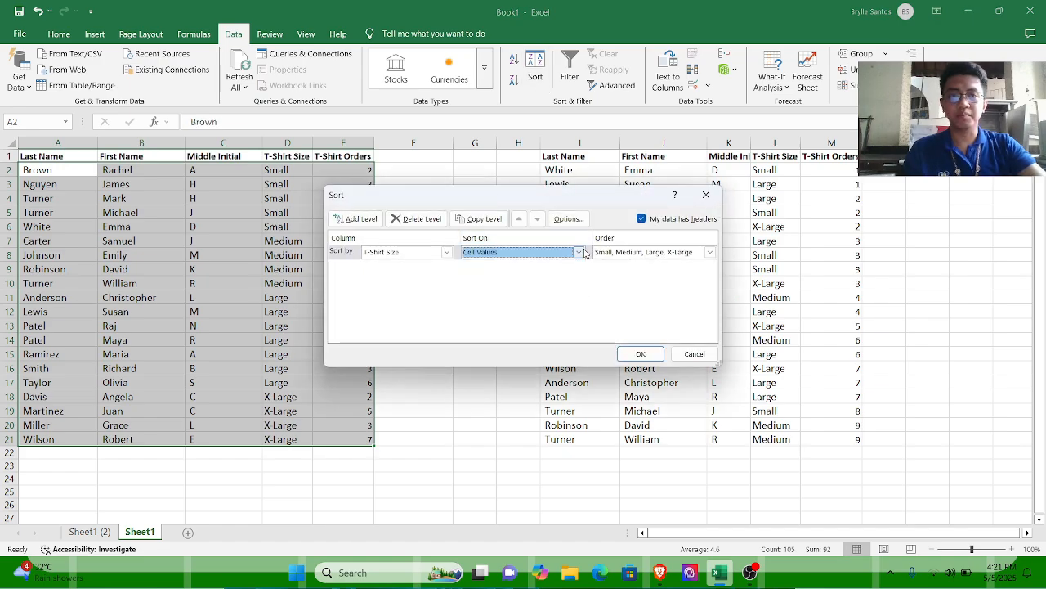
pyautogui.click(710, 252)
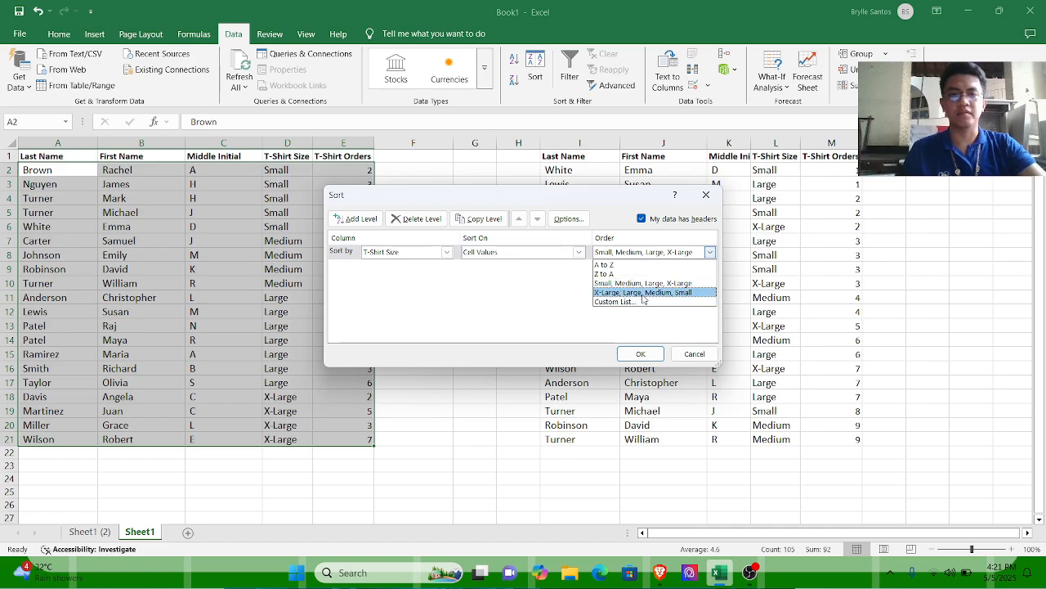
pyautogui.click(641, 292)
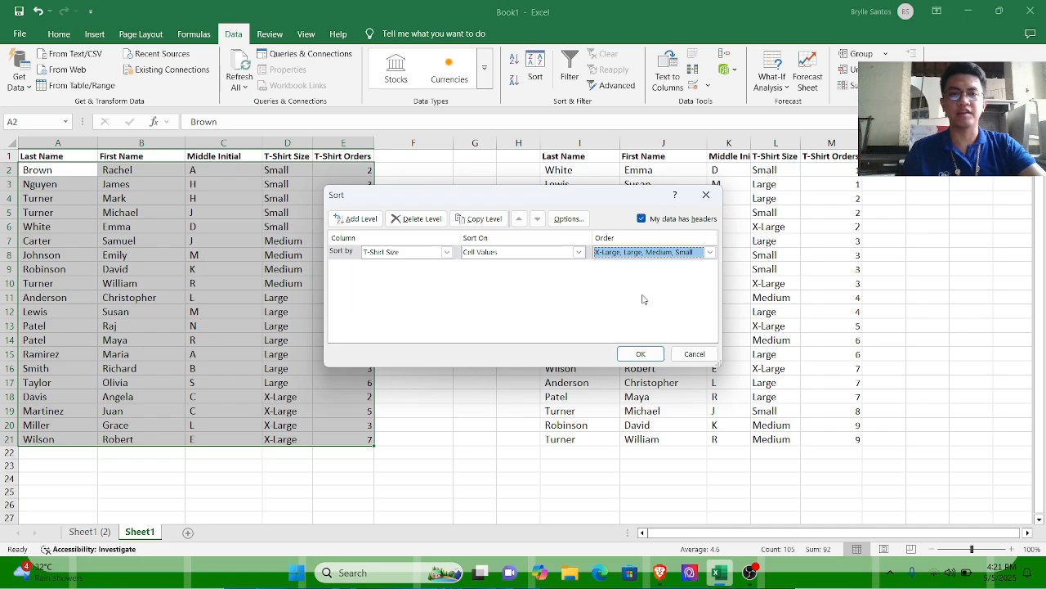
pyautogui.click(640, 354)
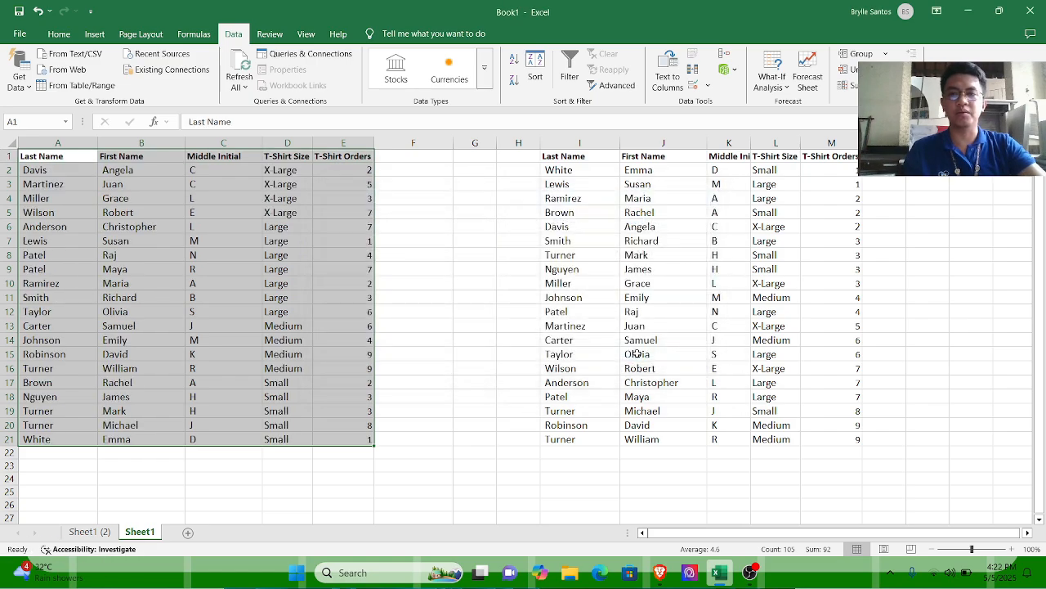
# Compare row 2 of the sorted table with the matching record in row 6 of the pasted copy.
pyautogui.click(7, 169)
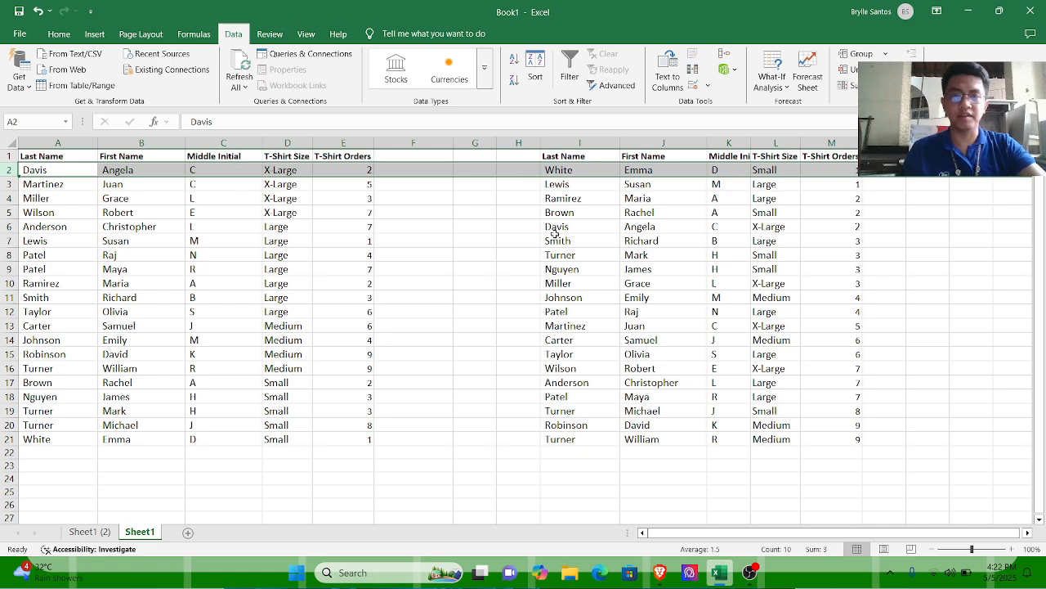
pyautogui.moveTo(532, 231); pyautogui.dragTo(665, 222)
pyautogui.hotkey('shift', 'Right')
pyautogui.hotkey('shift', 'Right')
pyautogui.hotkey('shift', 'Right')
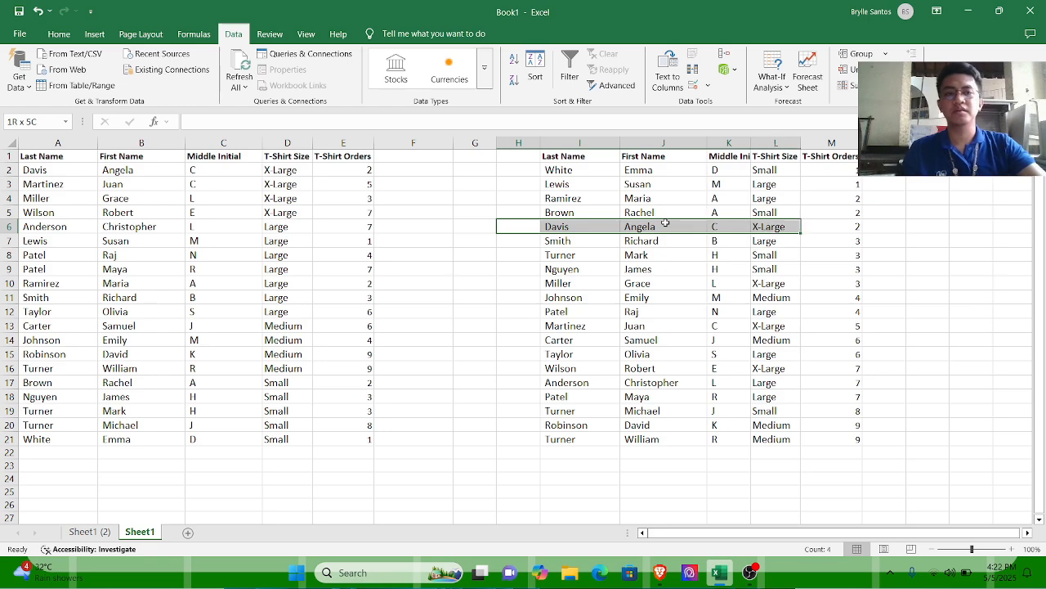
# Switch to the presentation in the browser, advance to the Data Filtering slides for review, and return to the Excel workbook.
pyautogui.hotkey('alt', 'Tab')
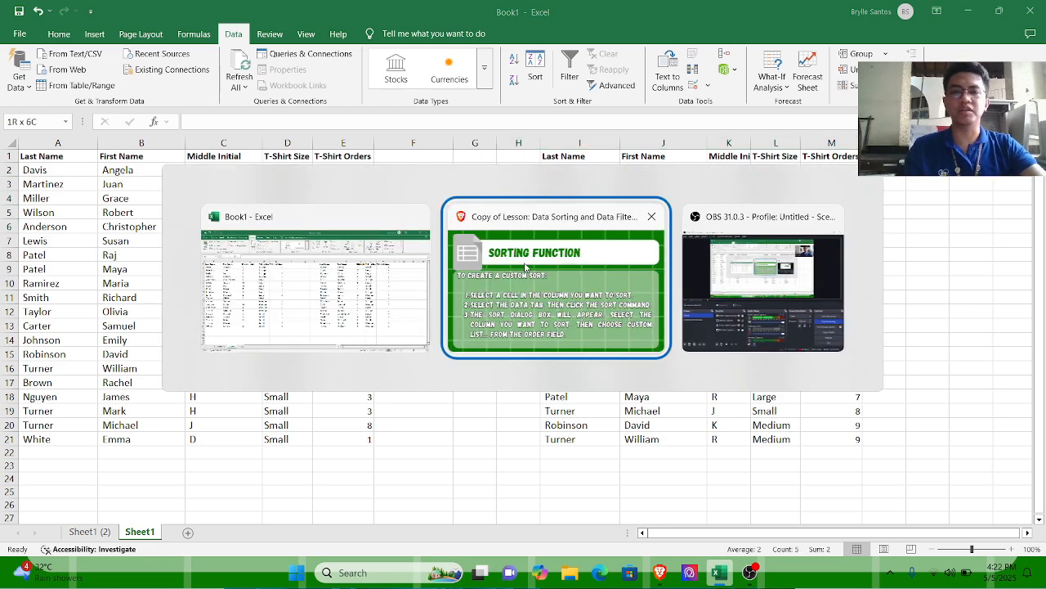
pyautogui.click(567, 299)
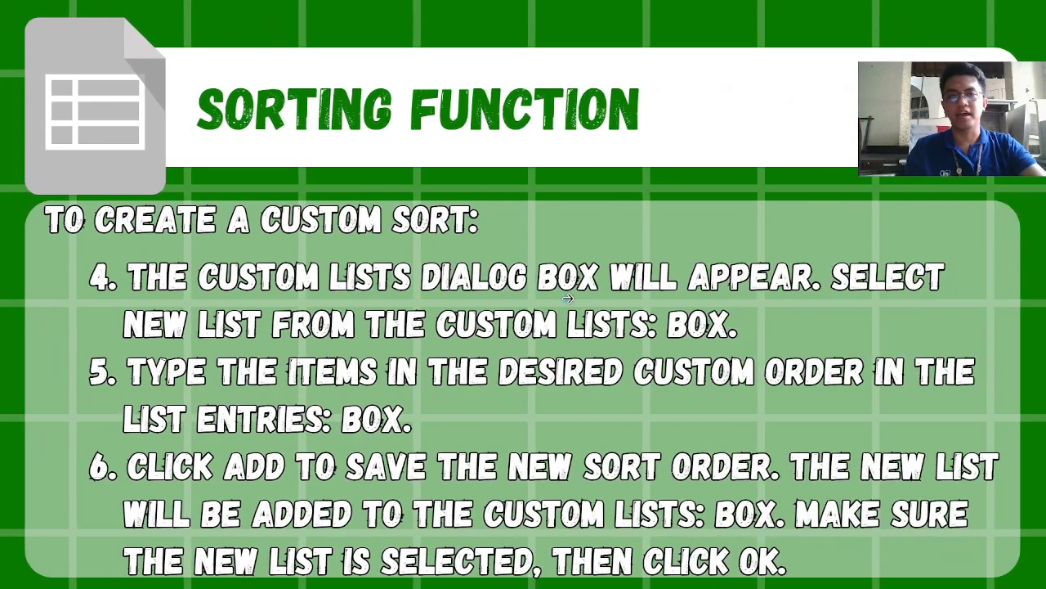
pyautogui.click(567, 299)
pyautogui.click(567, 298)
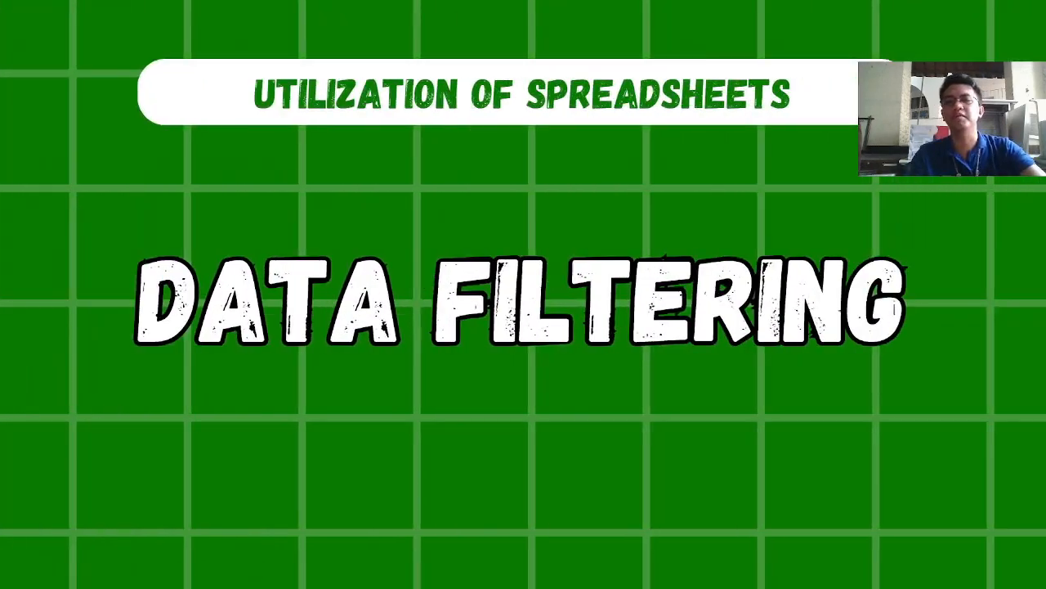
pyautogui.press('Right')
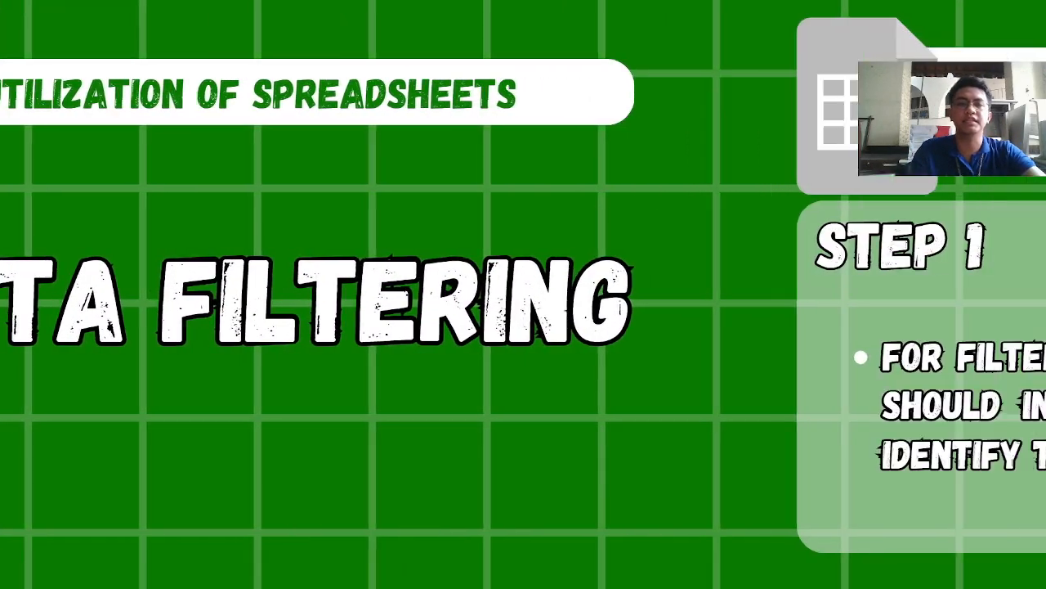
pyautogui.hotkey('alt', 'Tab')
pyautogui.hotkey('alt', 'Tab')
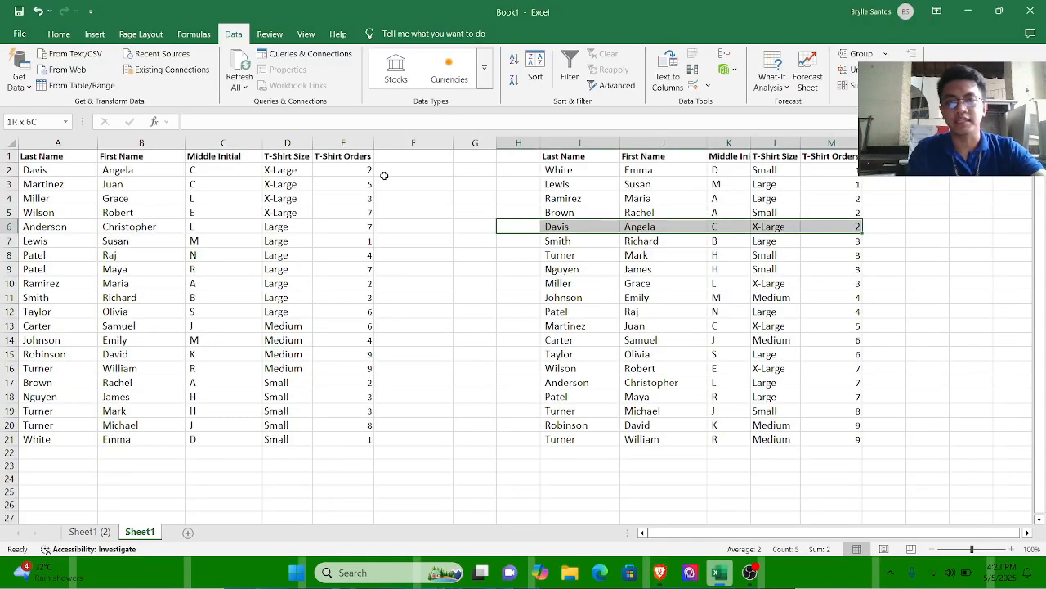
# Turn on filtering for the table A1:E21 and deselect the range.
pyautogui.click(51, 156)
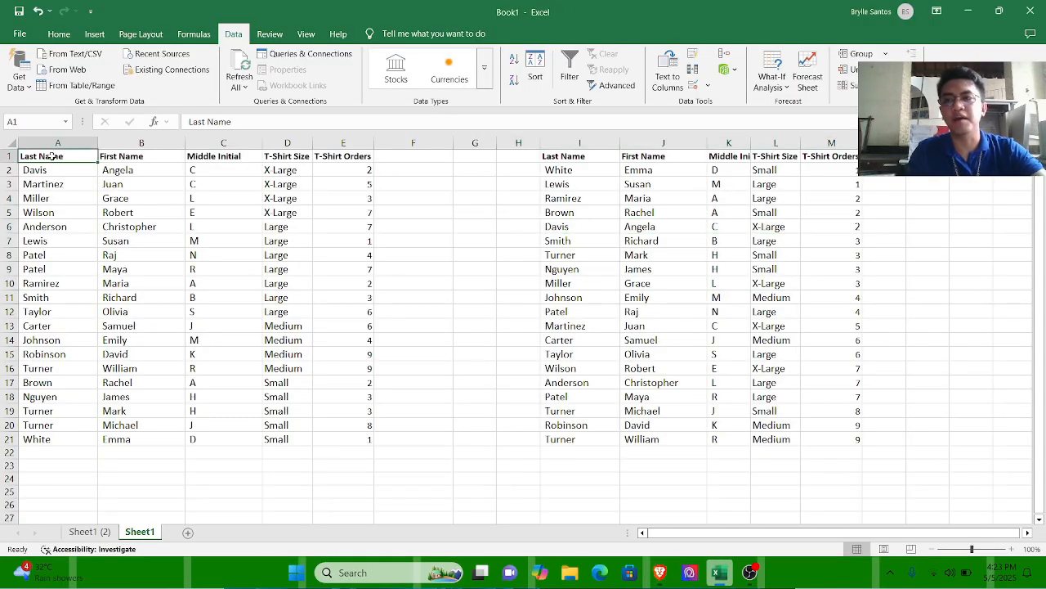
pyautogui.keyDown('shift'); pyautogui.click(340, 439); pyautogui.keyUp('shift')
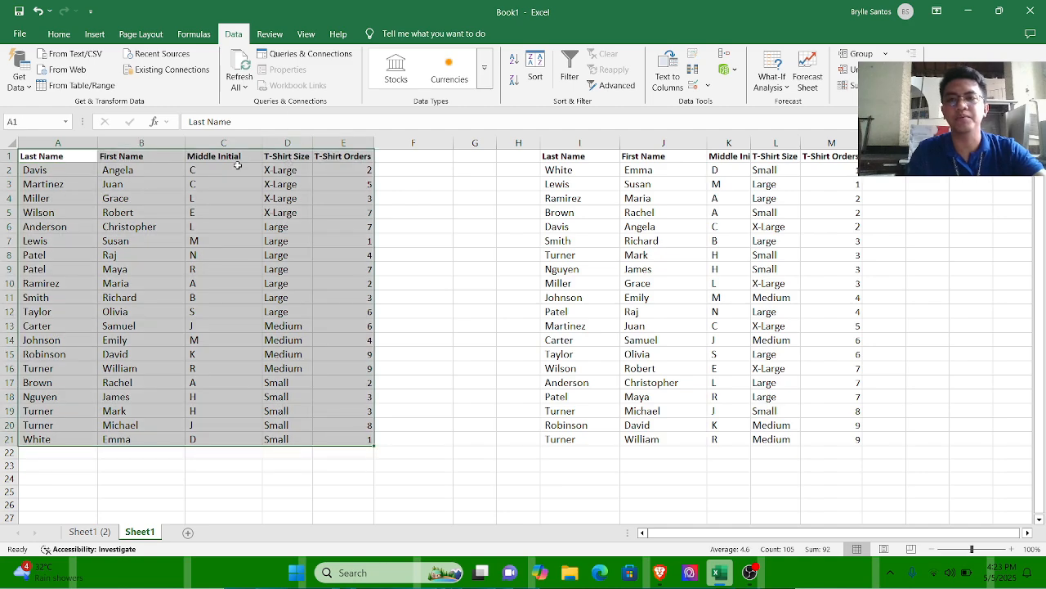
pyautogui.click(570, 69)
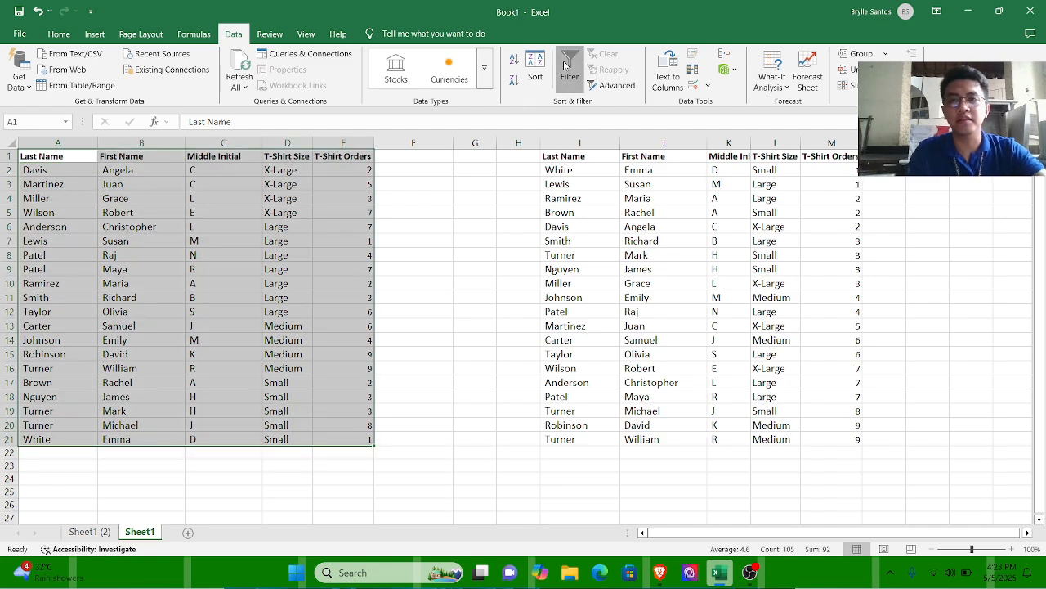
pyautogui.click(169, 168)
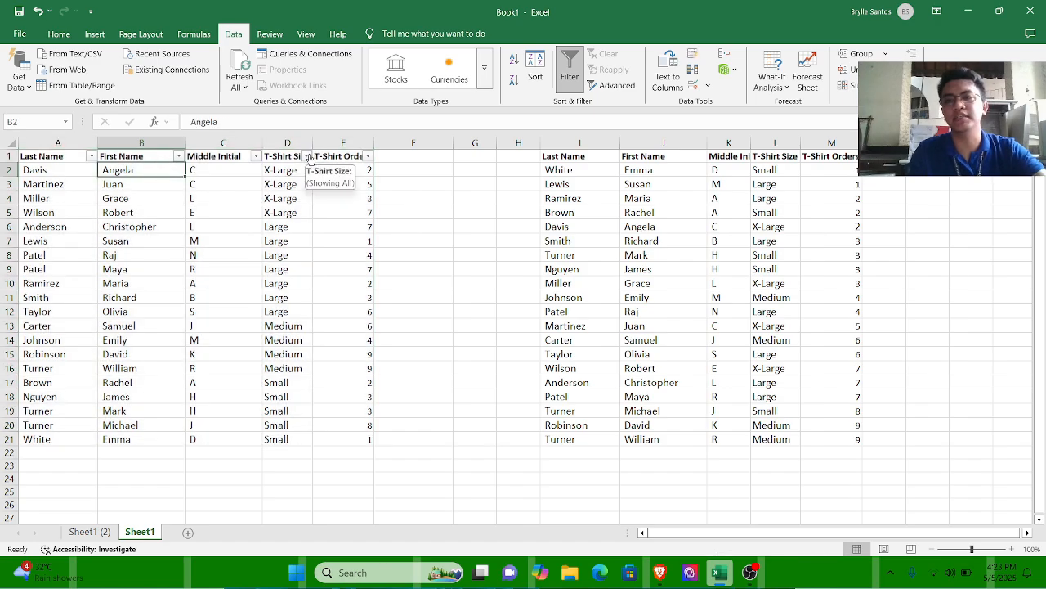
# Filter the T-Shirt Size column to show only Large.
pyautogui.click(307, 156)
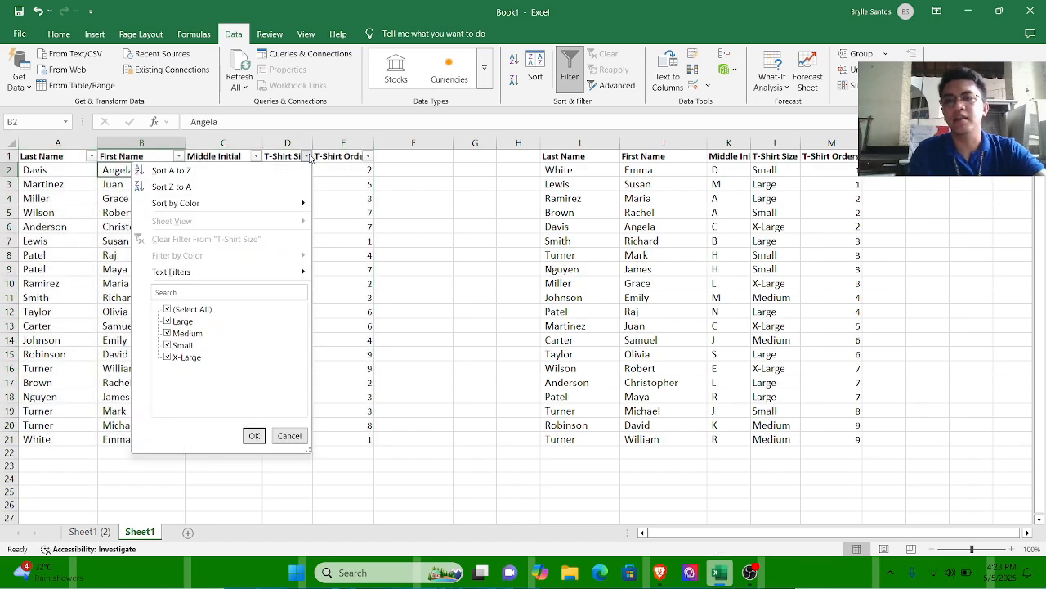
pyautogui.click(167, 310)
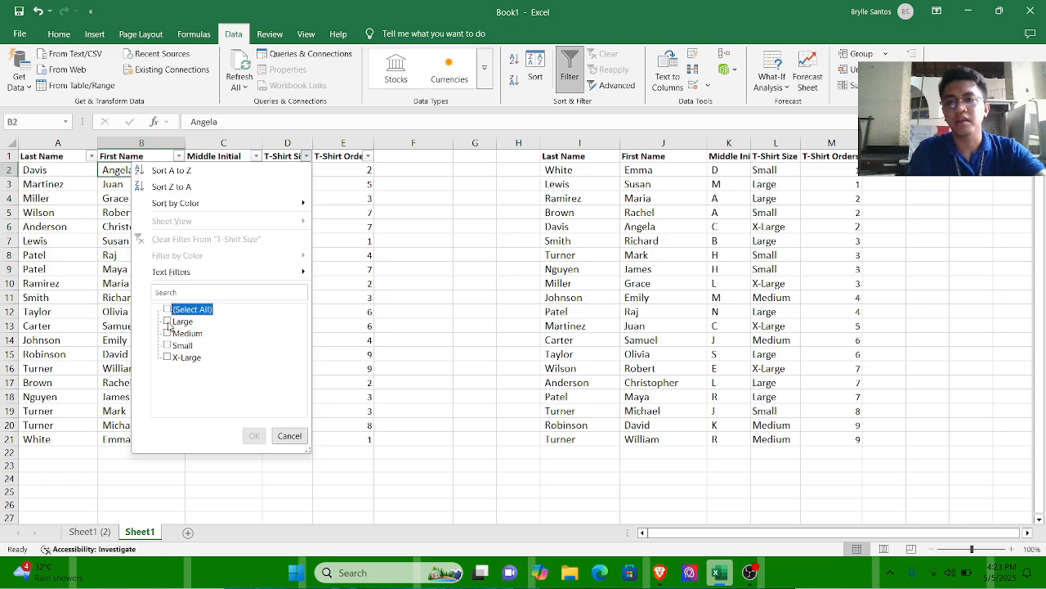
pyautogui.click(168, 322)
pyautogui.click(167, 322)
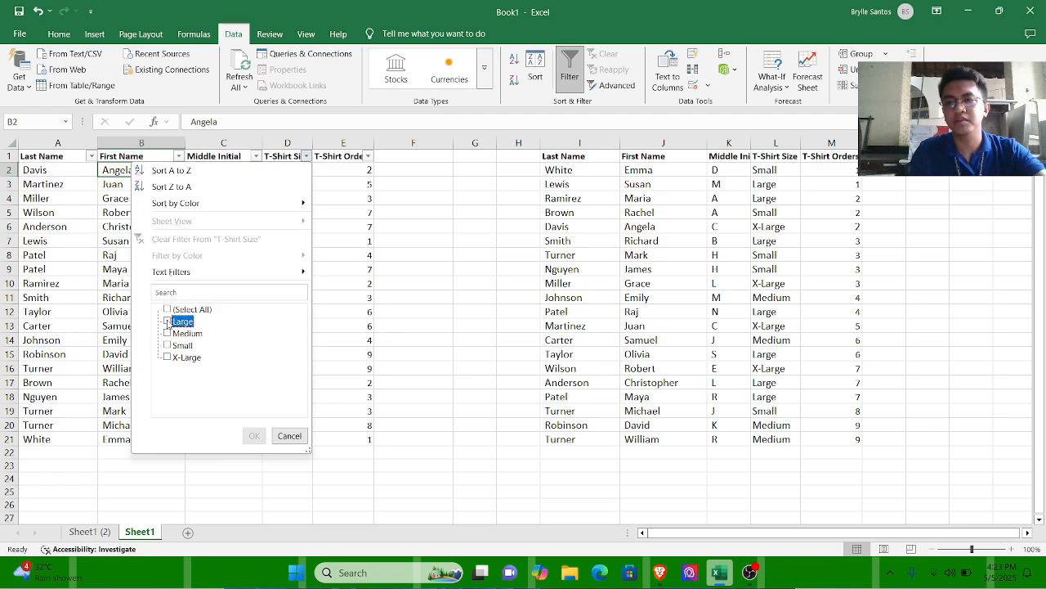
pyautogui.click(167, 322)
pyautogui.click(255, 435)
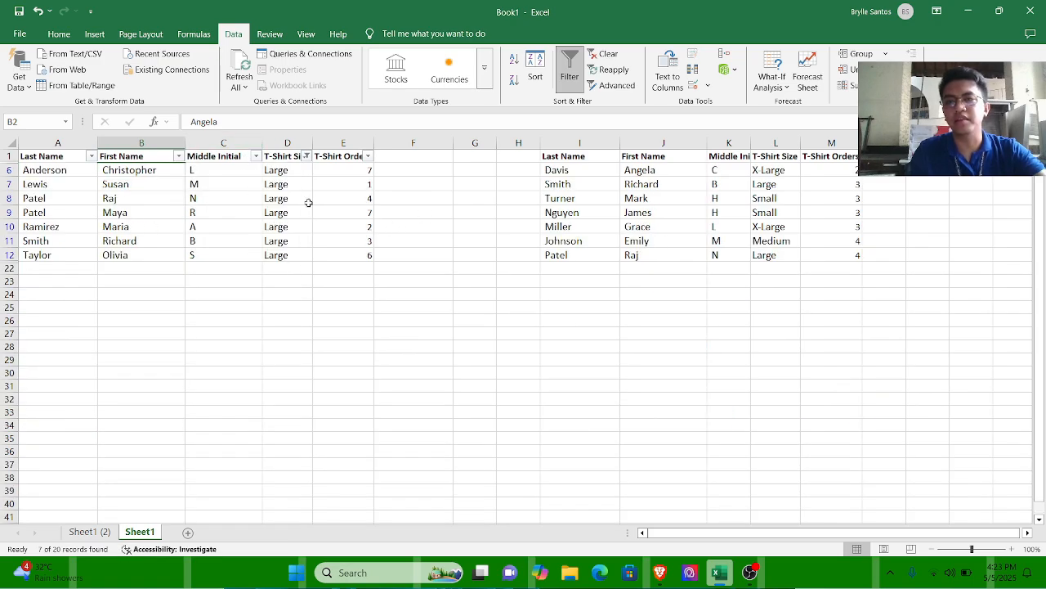
# Delete the visible cells of the pasted copy beside the filtered table, from its header row through row 12.
pyautogui.moveTo(564, 156); pyautogui.dragTo(856, 255)
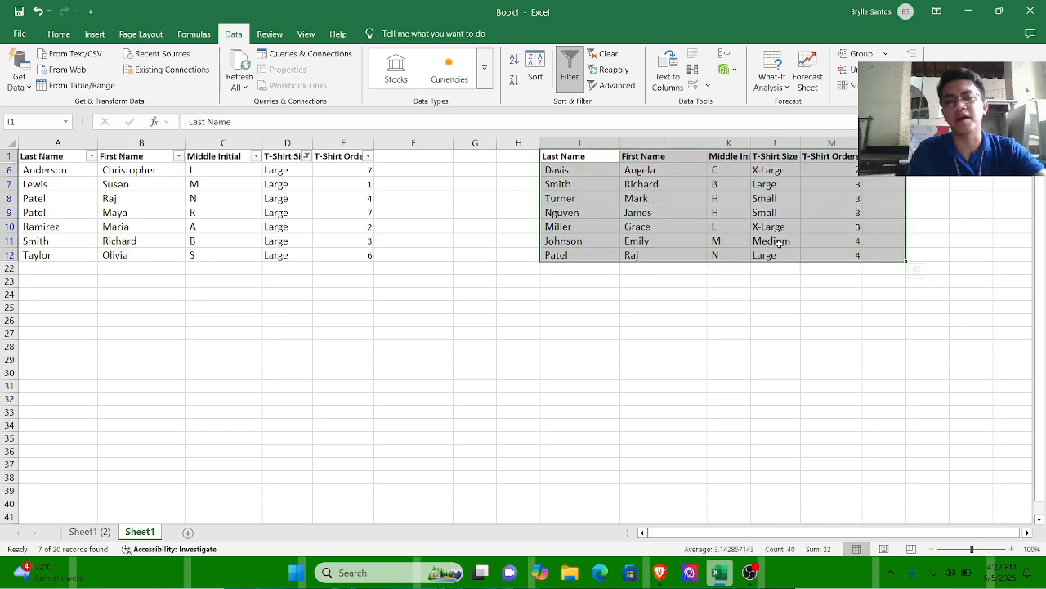
pyautogui.press('BackSpace')
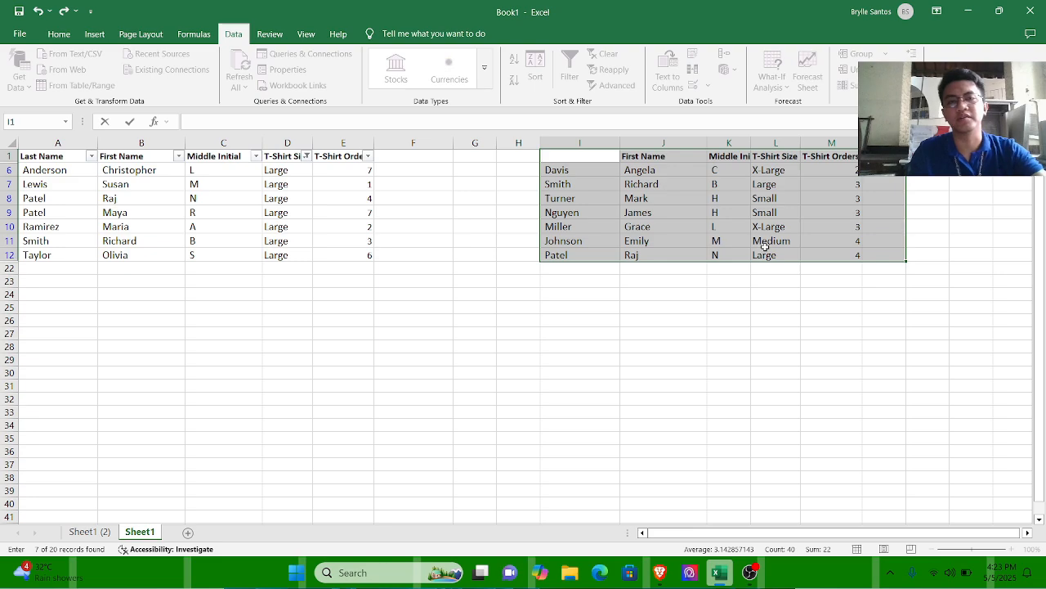
pyautogui.press('Escape')
pyautogui.press('Delete')
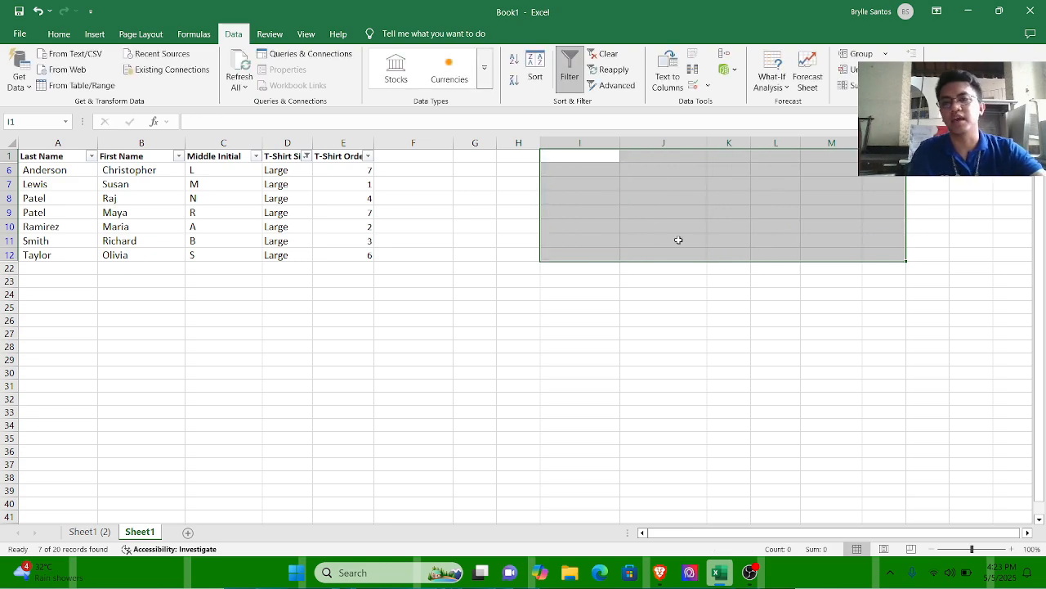
# Change the T-Shirt Size filter to show only Small.
pyautogui.click(306, 156)
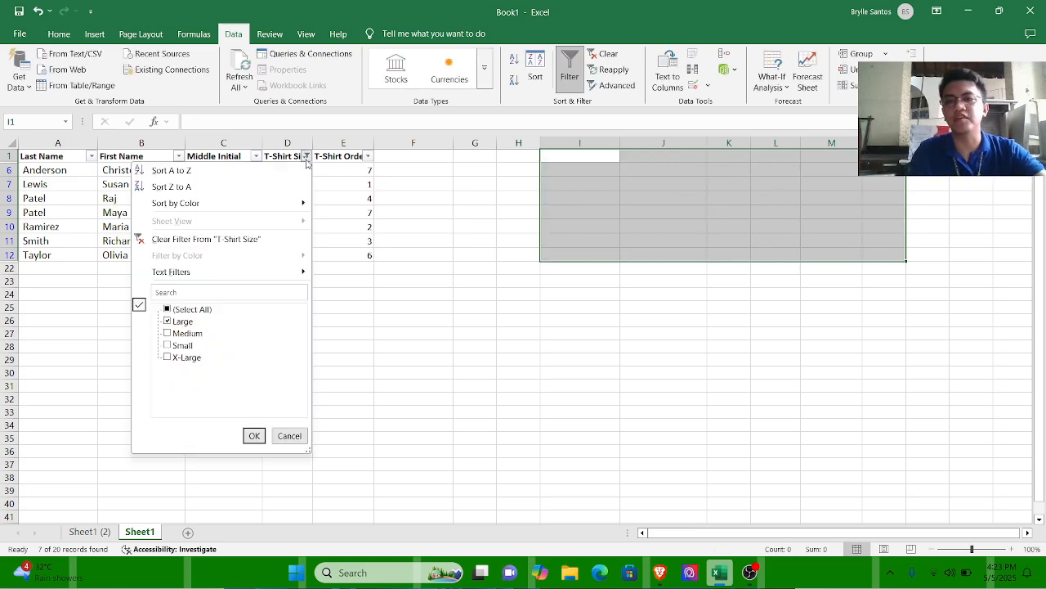
pyautogui.click(167, 309)
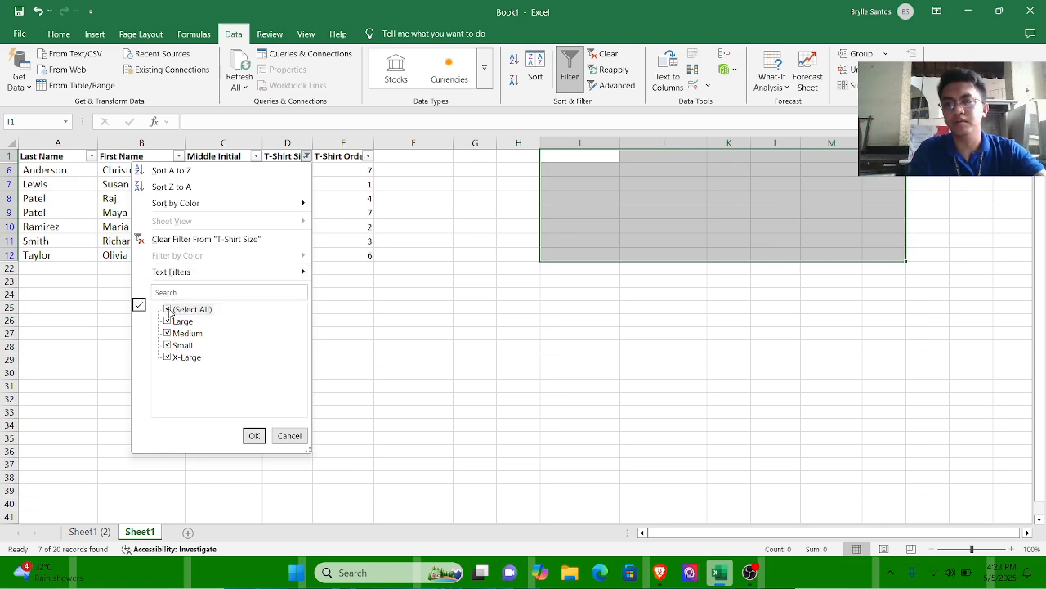
pyautogui.click(168, 309)
pyautogui.click(168, 322)
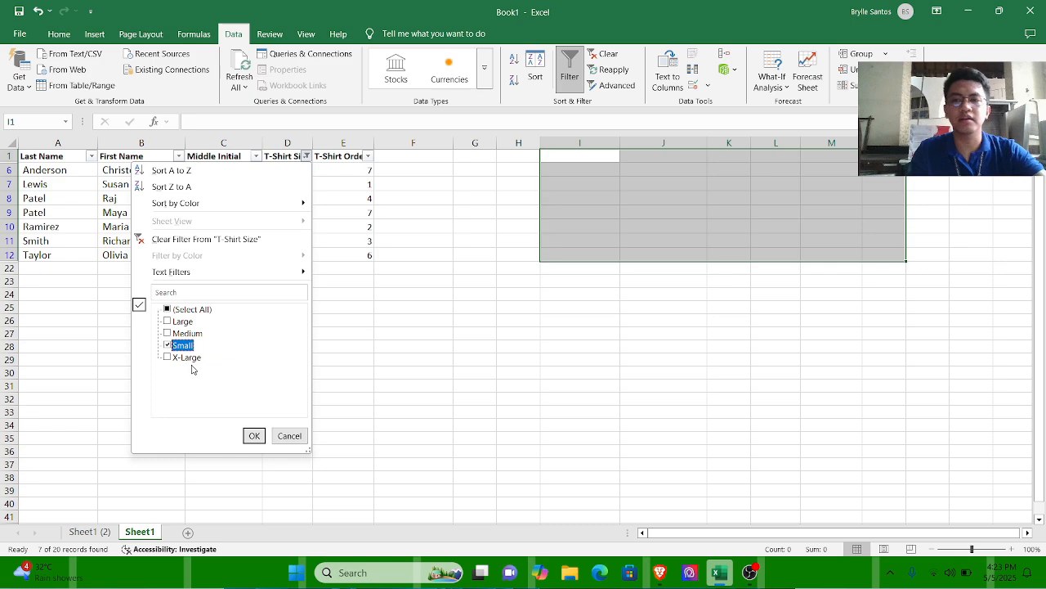
pyautogui.click(254, 435)
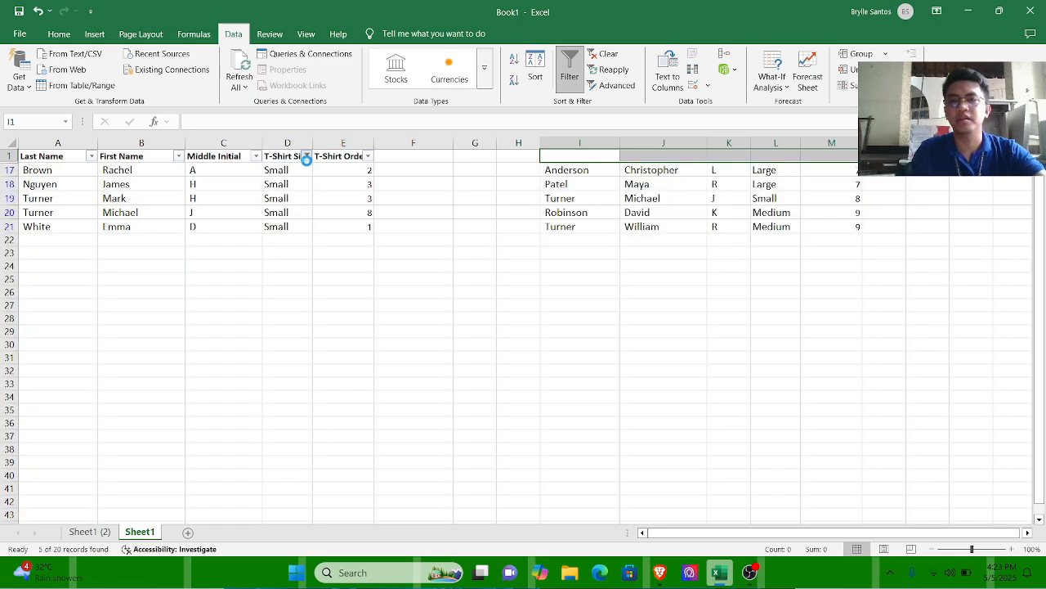
# Show all T-shirt sizes again and delete the remaining contents of the pasted copy in I1:M21.
pyautogui.click(305, 155)
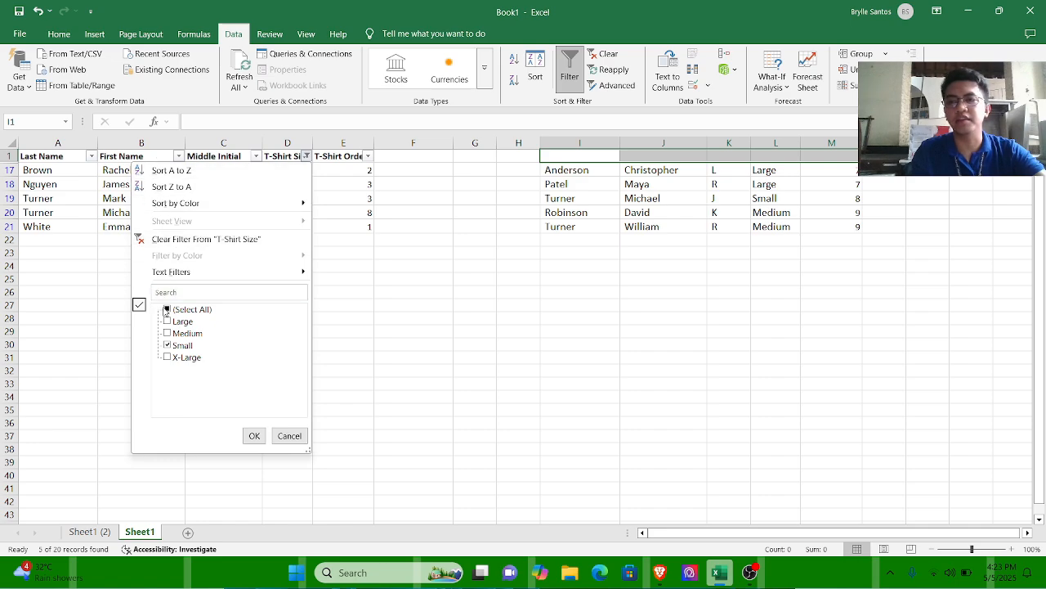
pyautogui.click(167, 309)
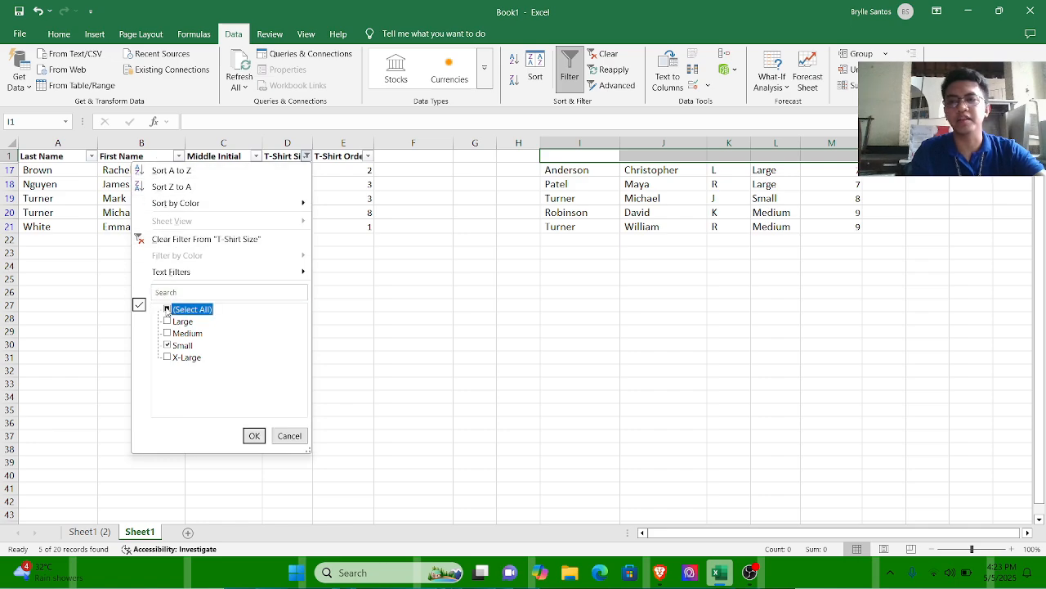
pyautogui.click(254, 435)
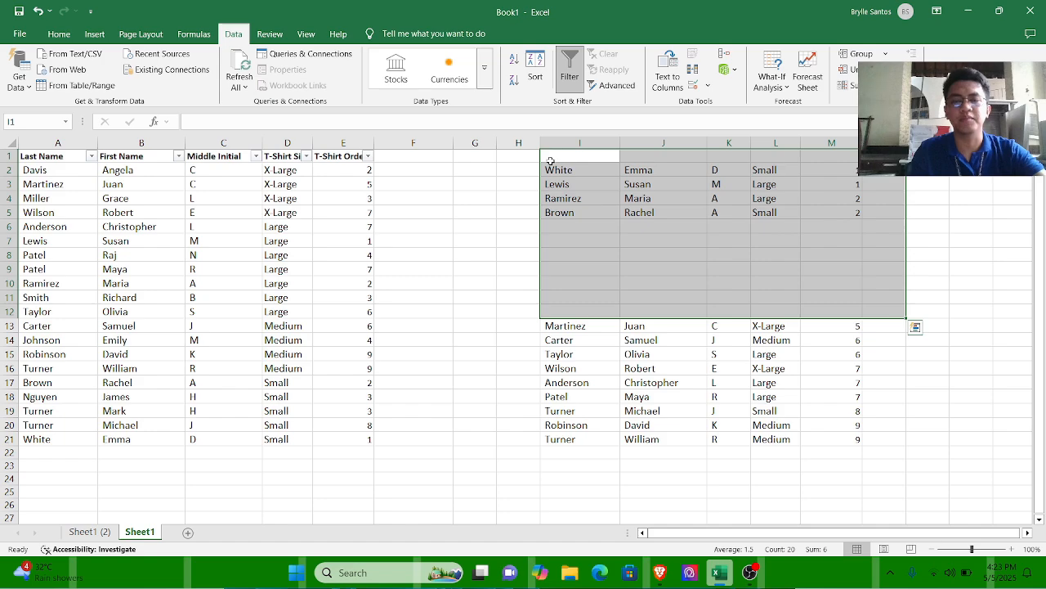
pyautogui.moveTo(551, 161); pyautogui.dragTo(821, 439)
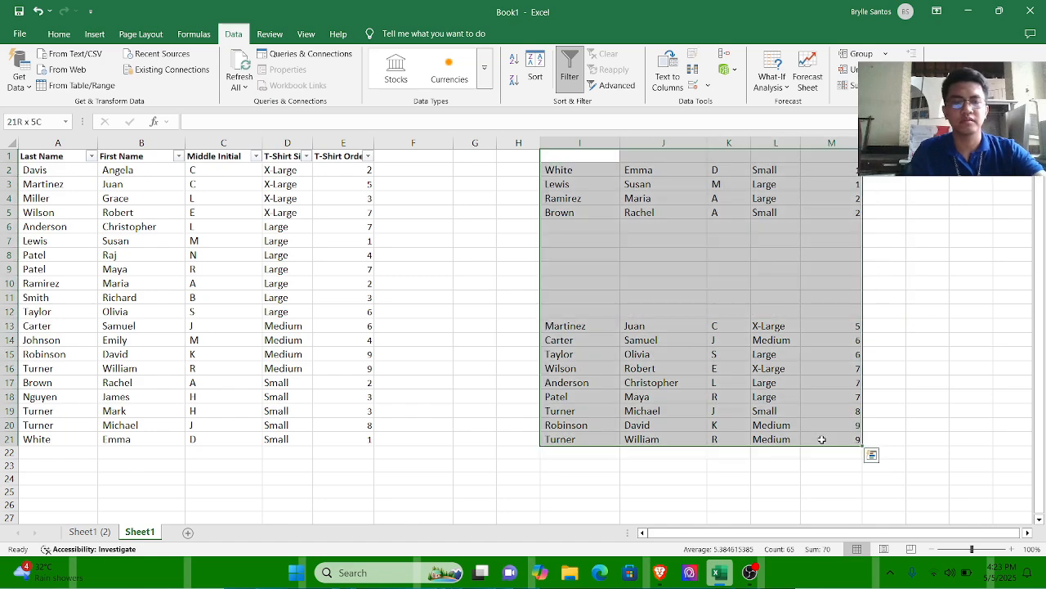
pyautogui.press('Delete')
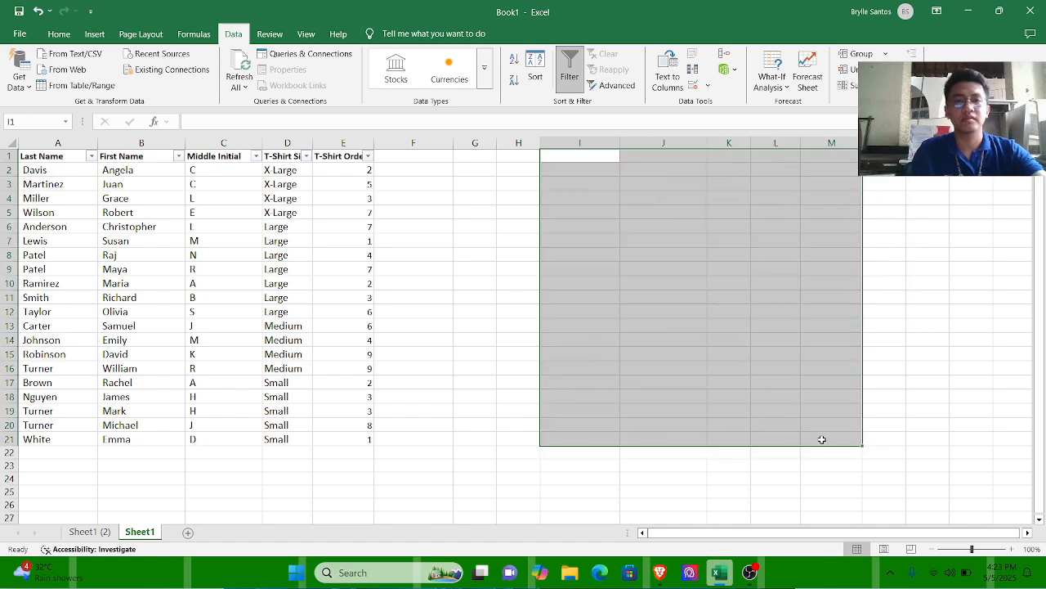
# Filter the T-Shirt Size column to show only Large and Medium.
pyautogui.click(305, 155)
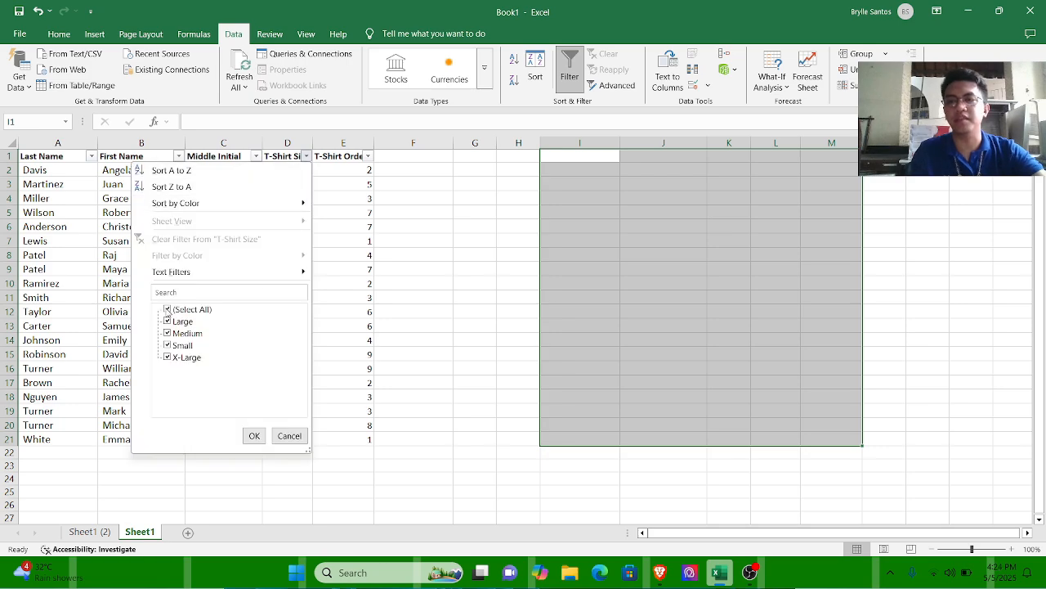
pyautogui.click(167, 310)
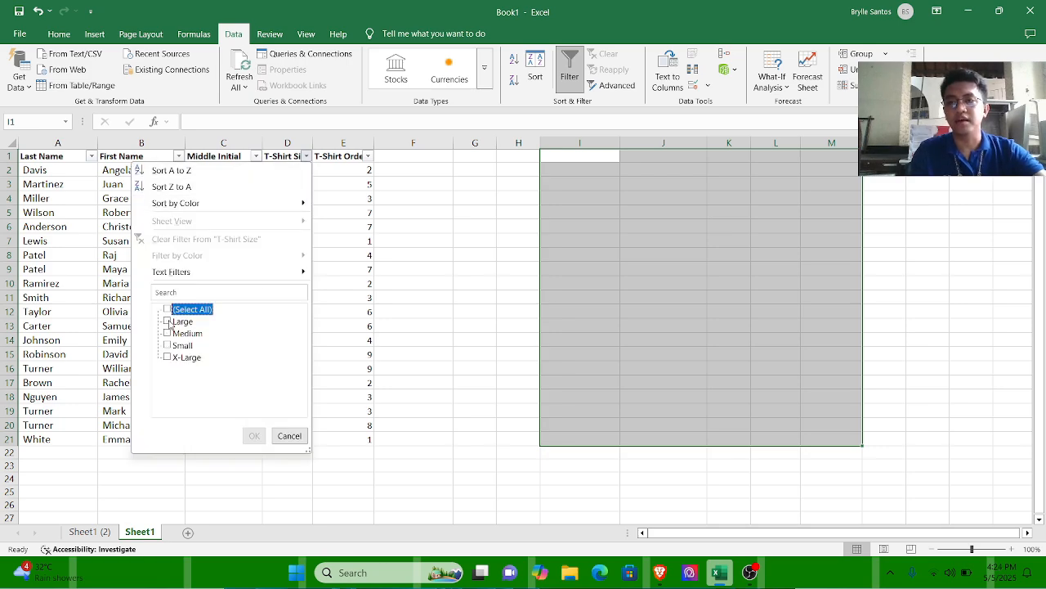
pyautogui.click(167, 321)
pyautogui.click(168, 333)
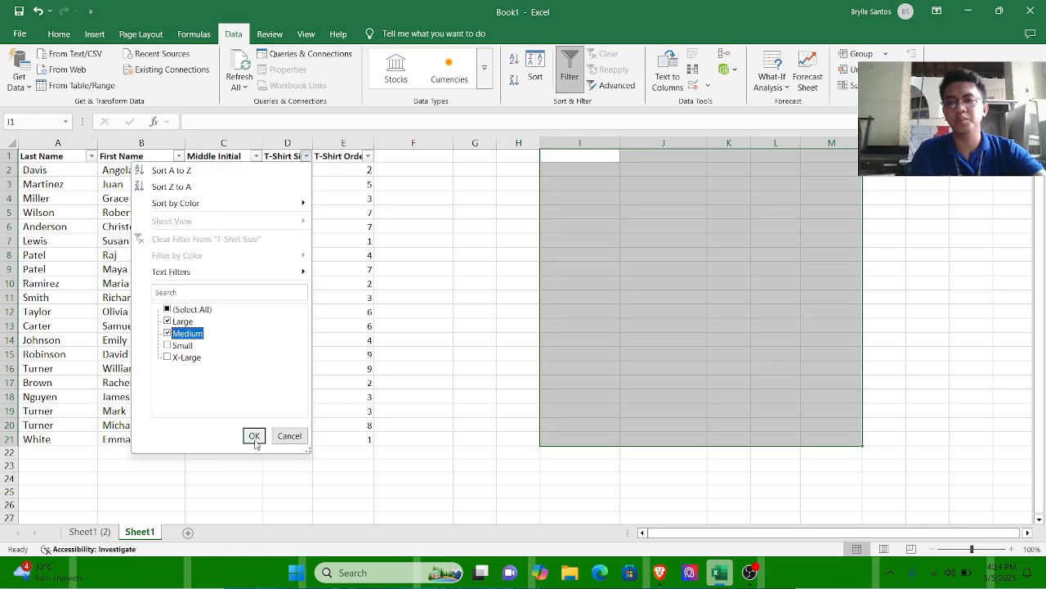
pyautogui.click(253, 435)
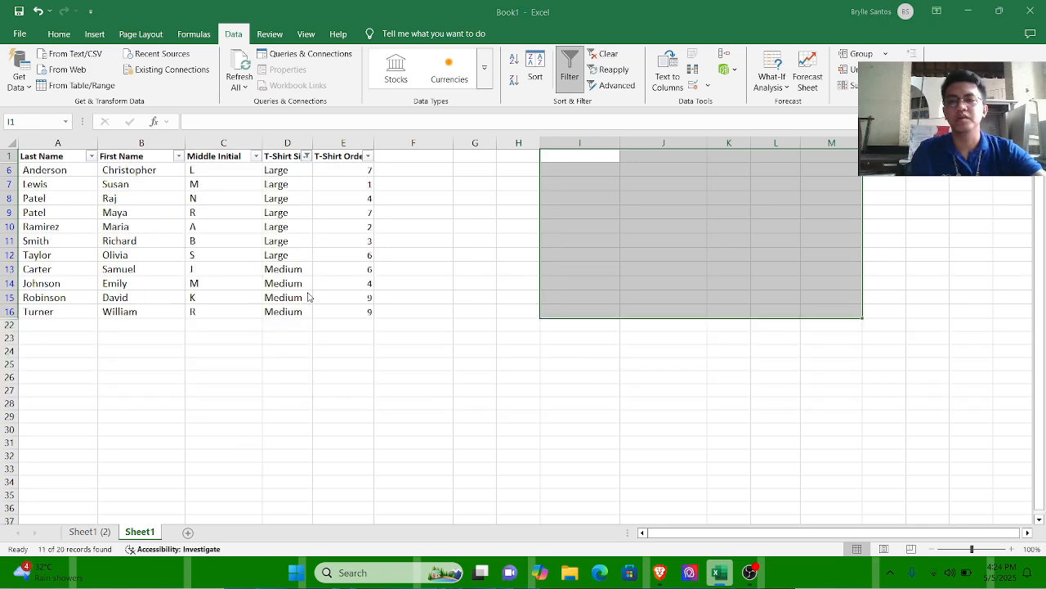
pyautogui.hotkey('alt', 'Tab')
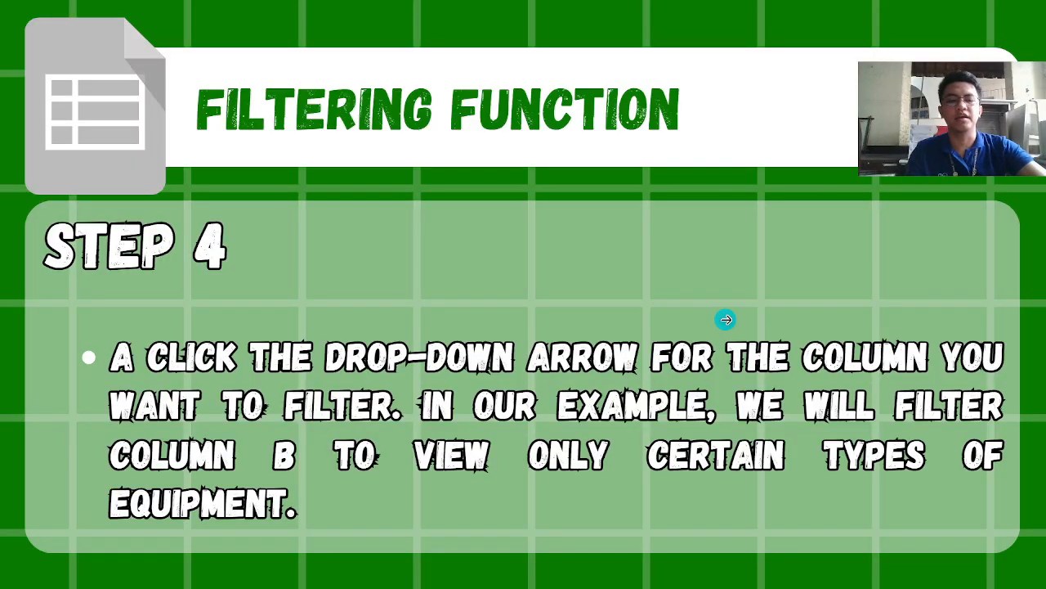
pyautogui.click(726, 320)
pyautogui.click(726, 320)
pyautogui.click(726, 319)
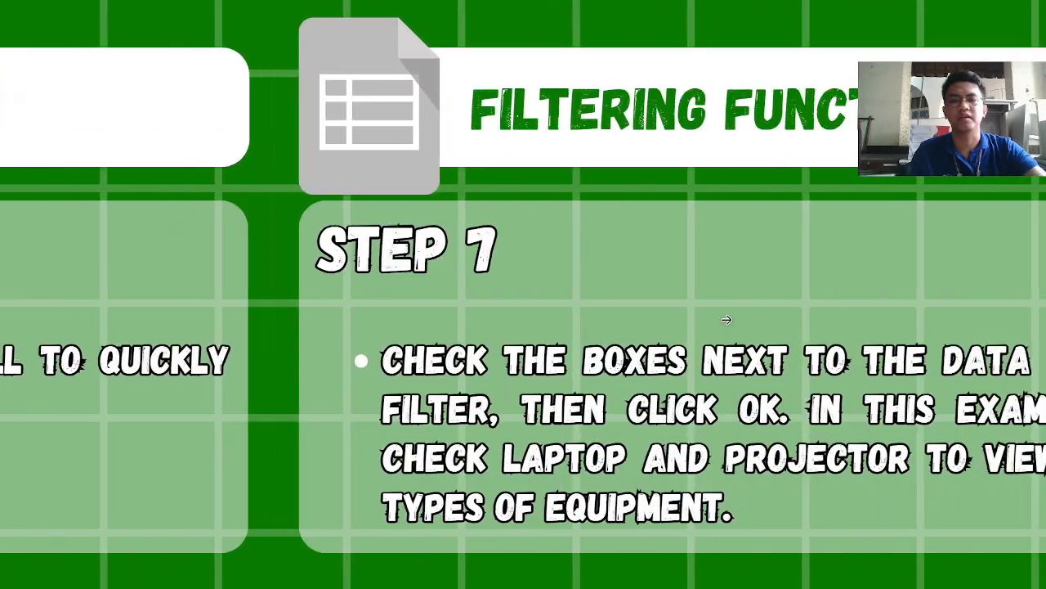
pyautogui.click(726, 320)
pyautogui.click(725, 320)
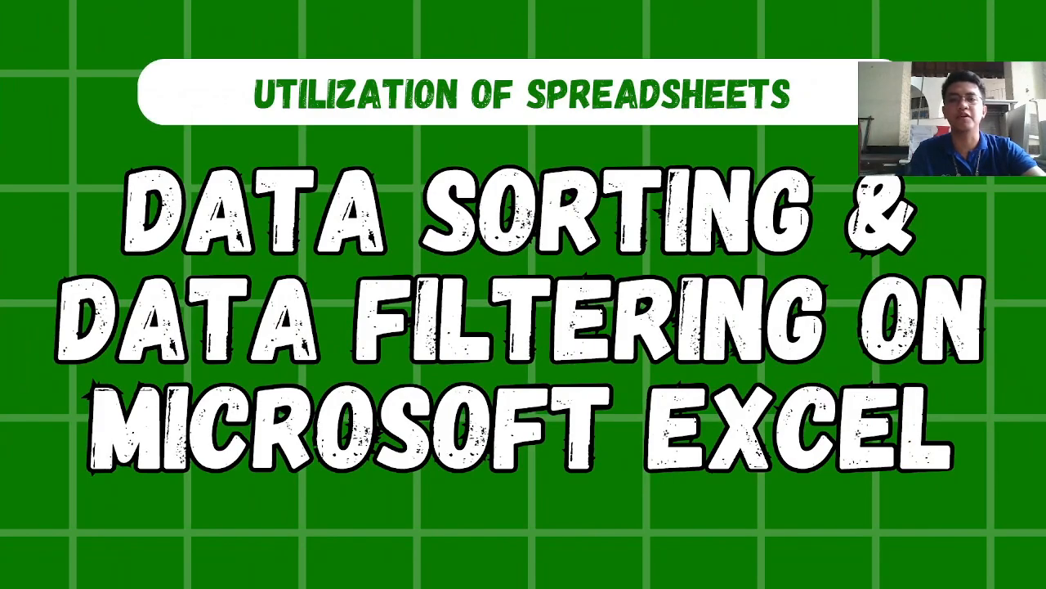